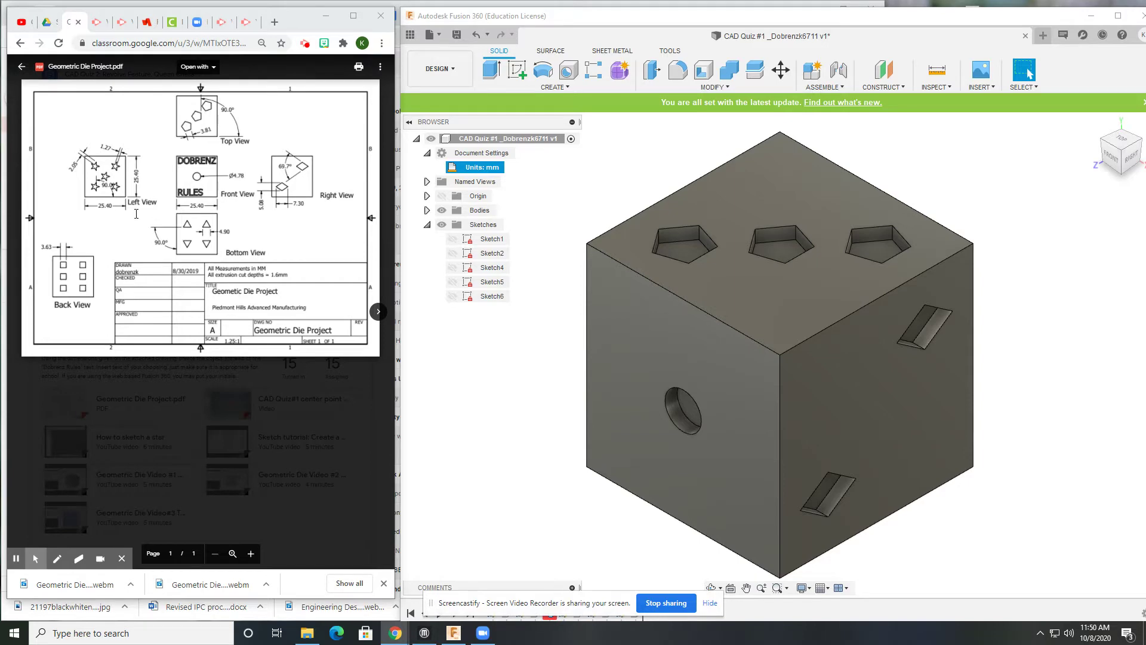
Step: Start a new sketch on the die's blank left face
left_click(512, 72)
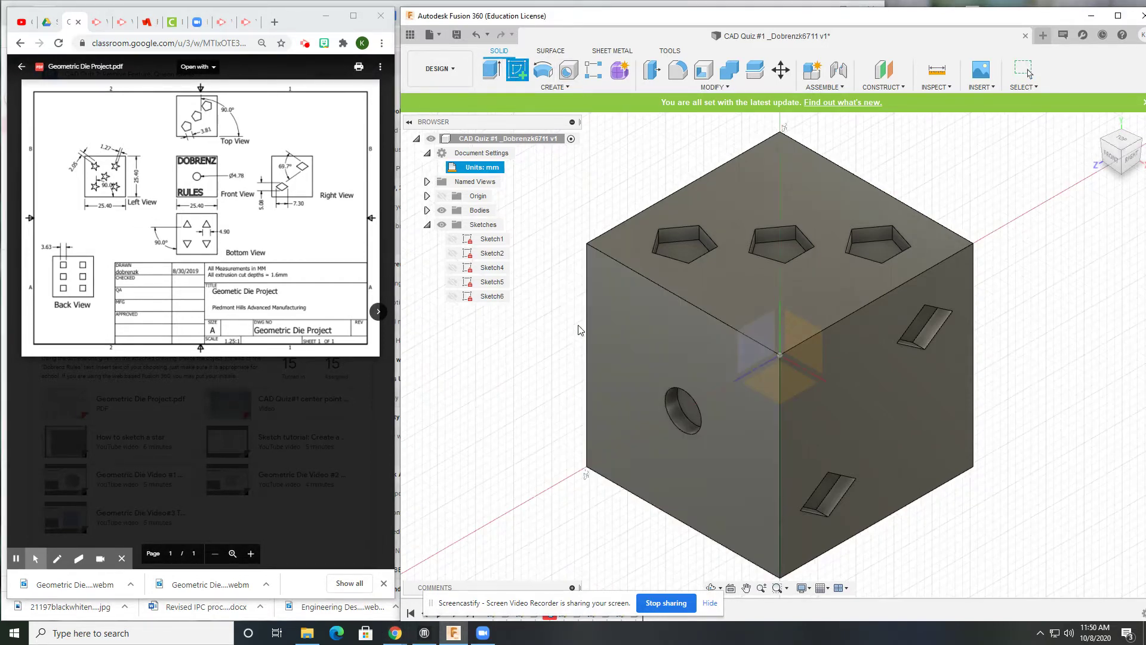
middle_click_drag(625, 350, 532, 181, "shift")
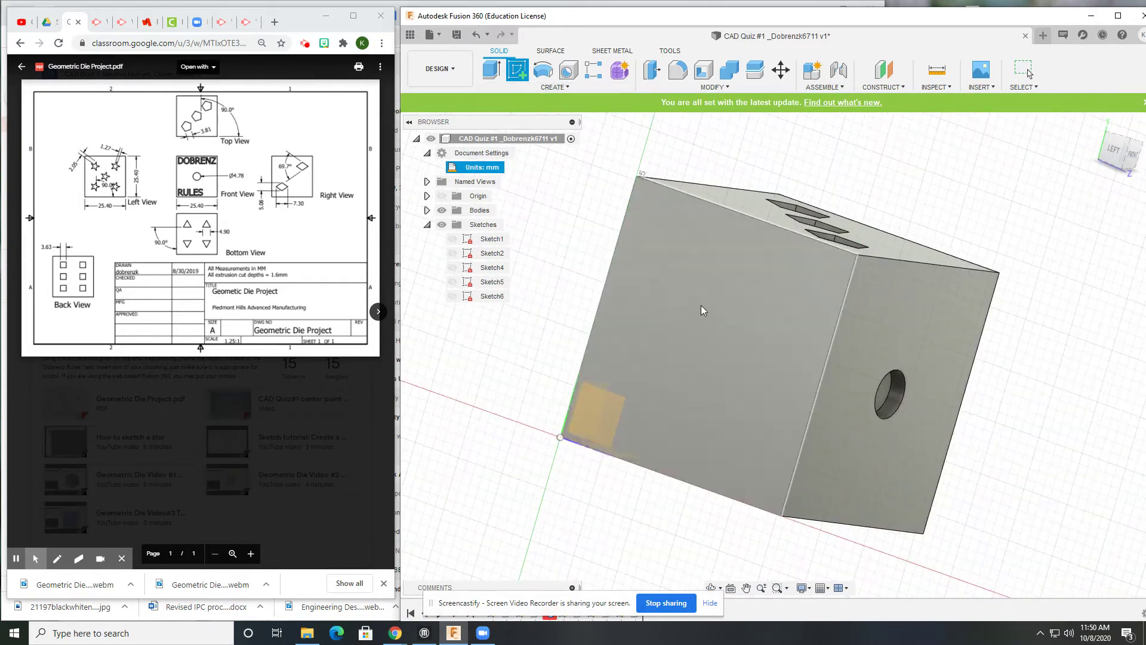
left_click(699, 306)
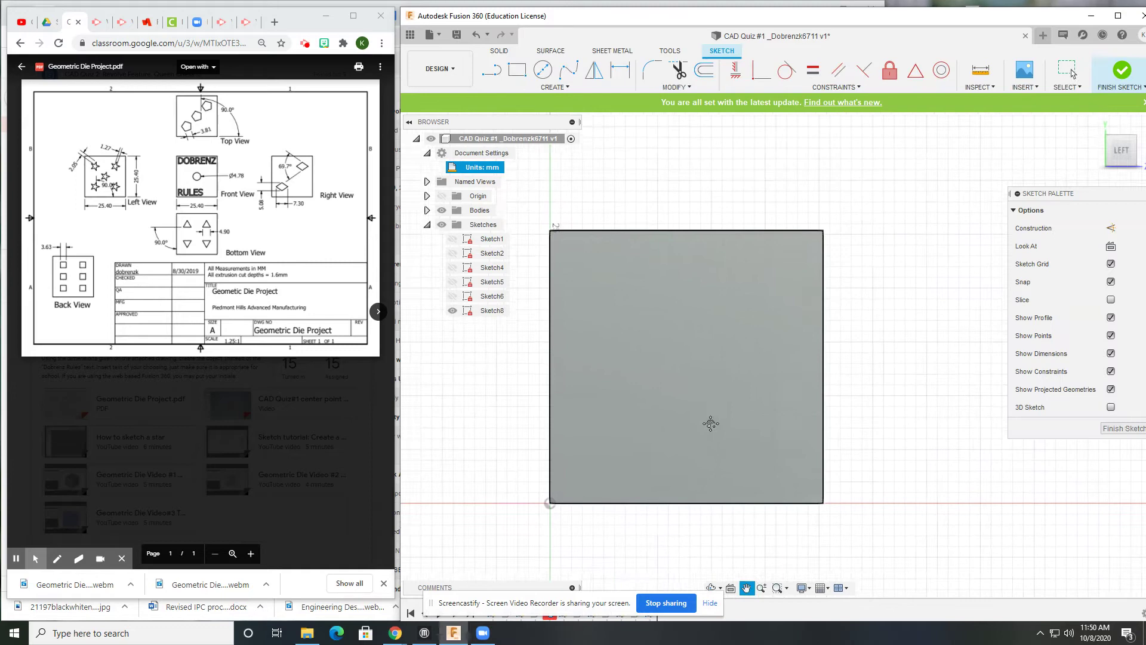
Step: Sketch a five-sided circumscribed polygon with a 5 mm radius near the middle of the face, then shift it slightly
left_click(552, 88)
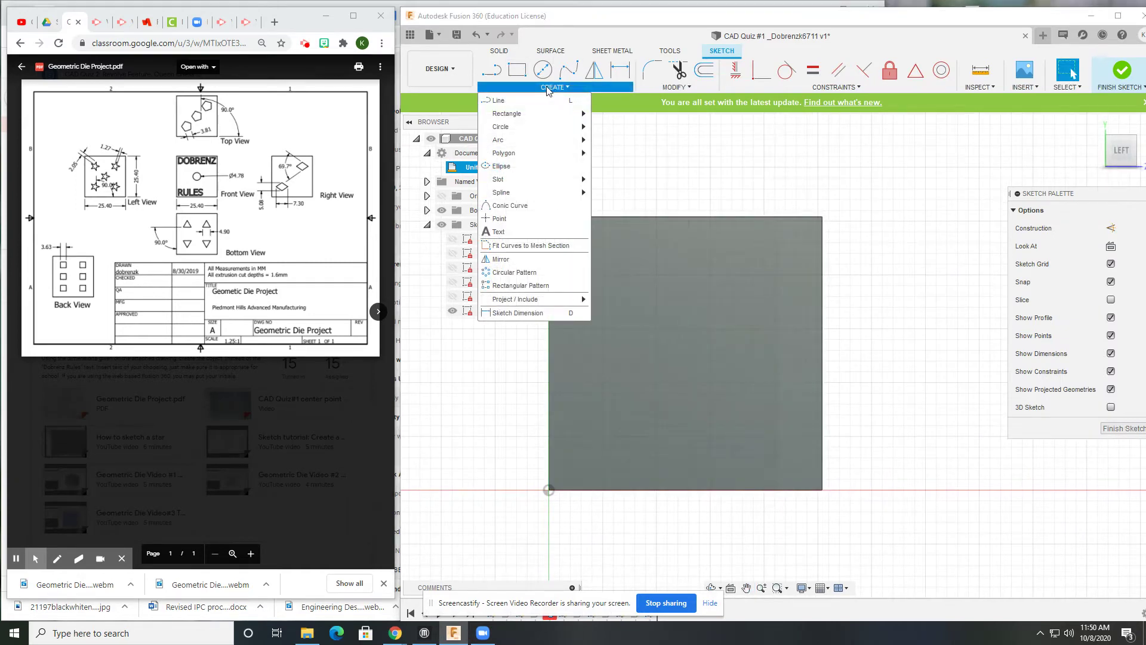
mouse_move(554, 152)
left_click(605, 154)
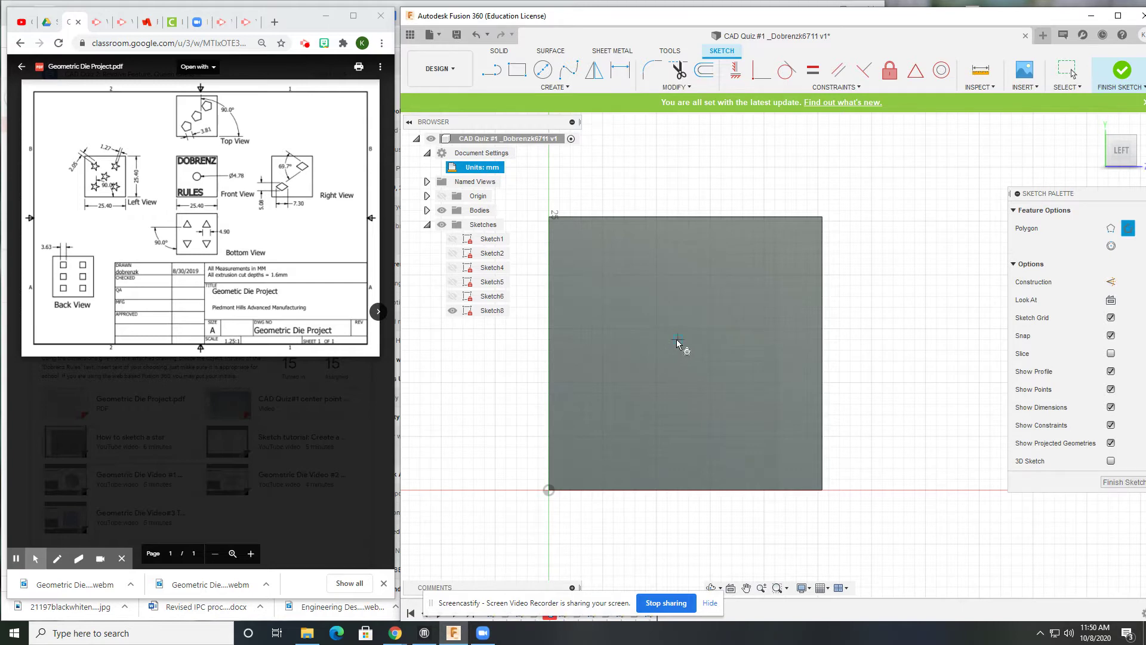
left_click(678, 339)
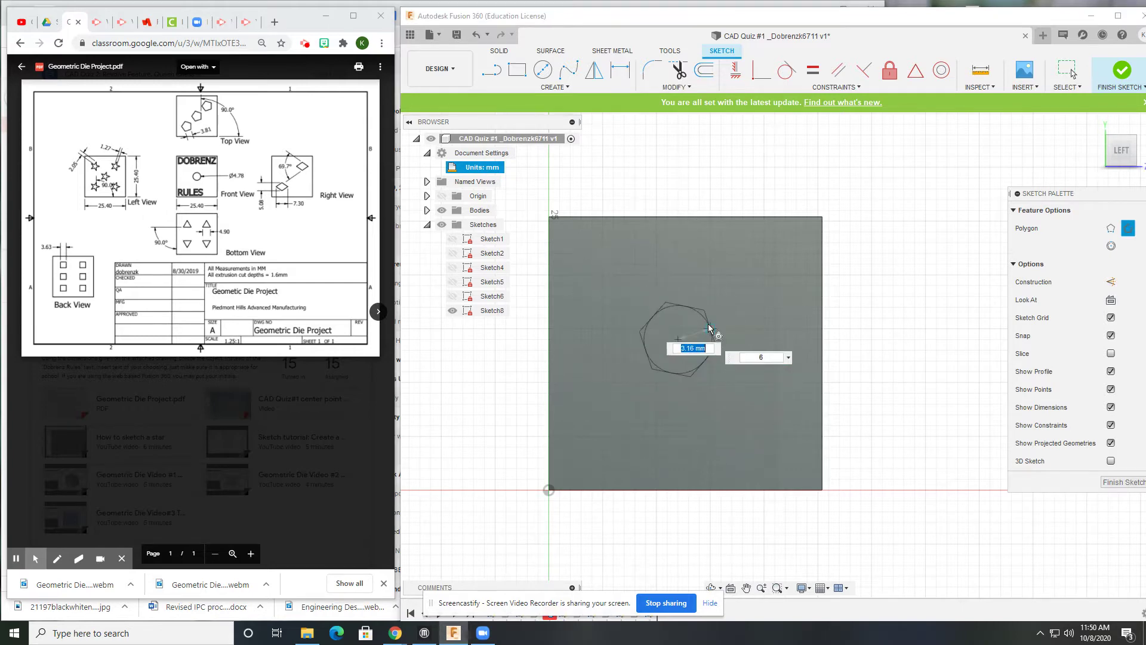
type("5")
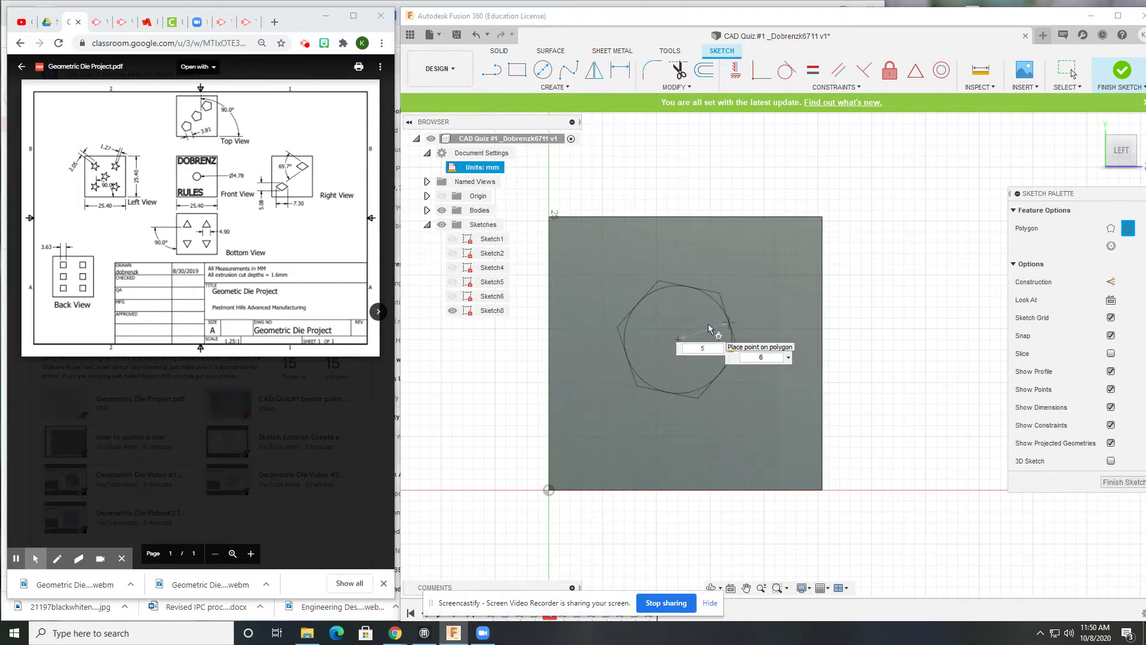
key("Tab")
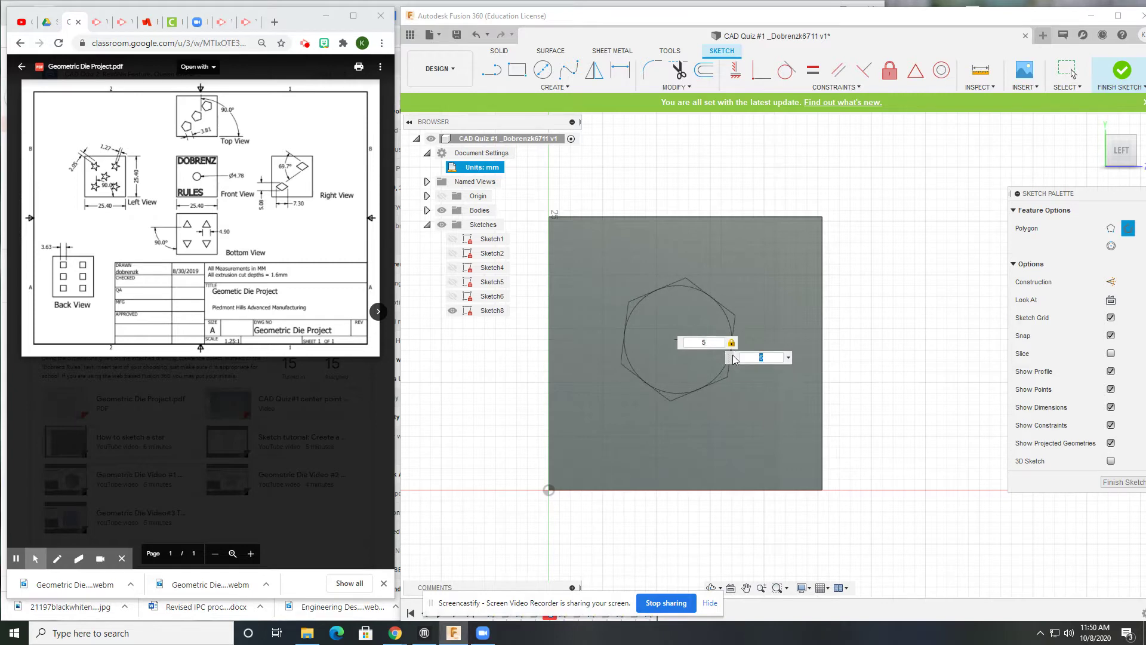
type("5")
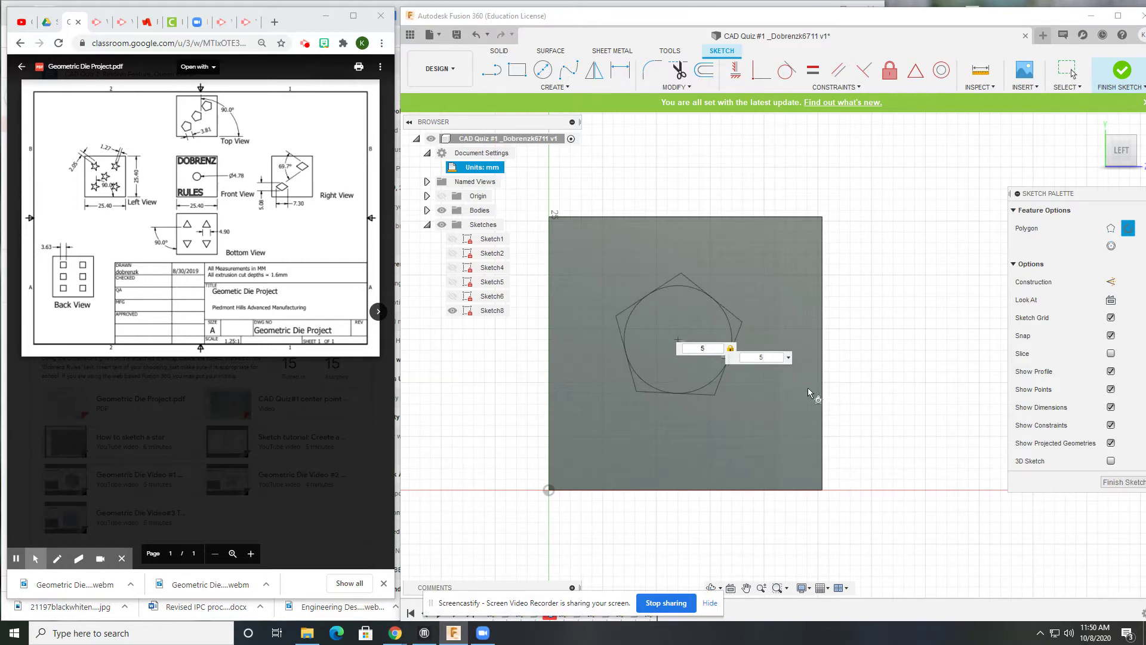
key("Return")
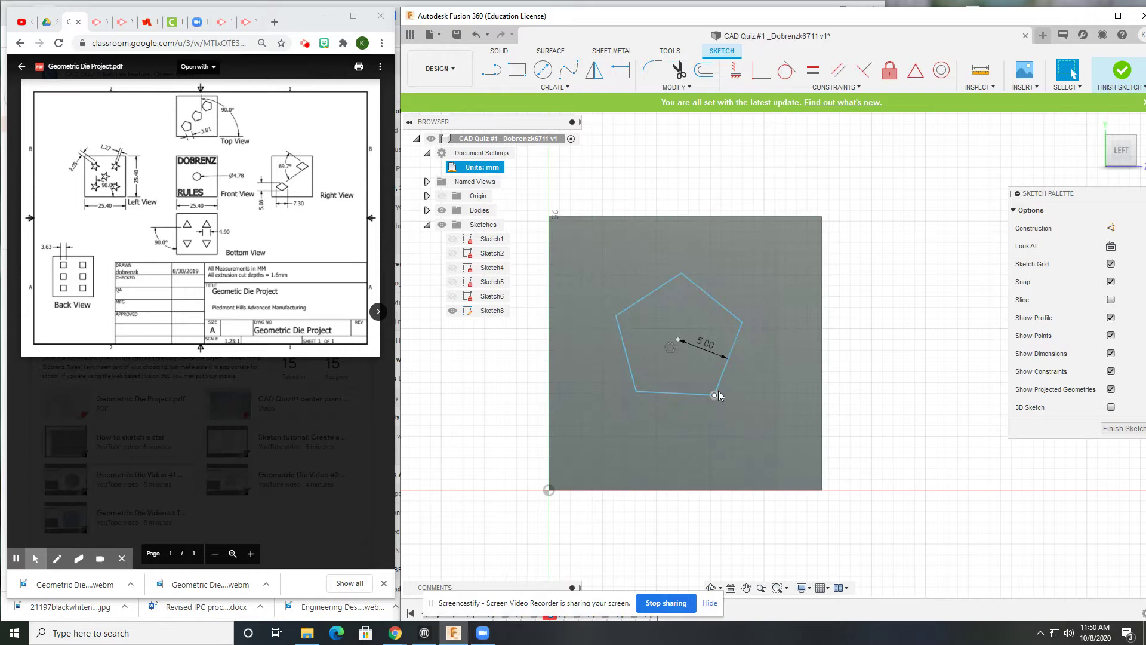
left_click_drag(715, 395, 721, 403)
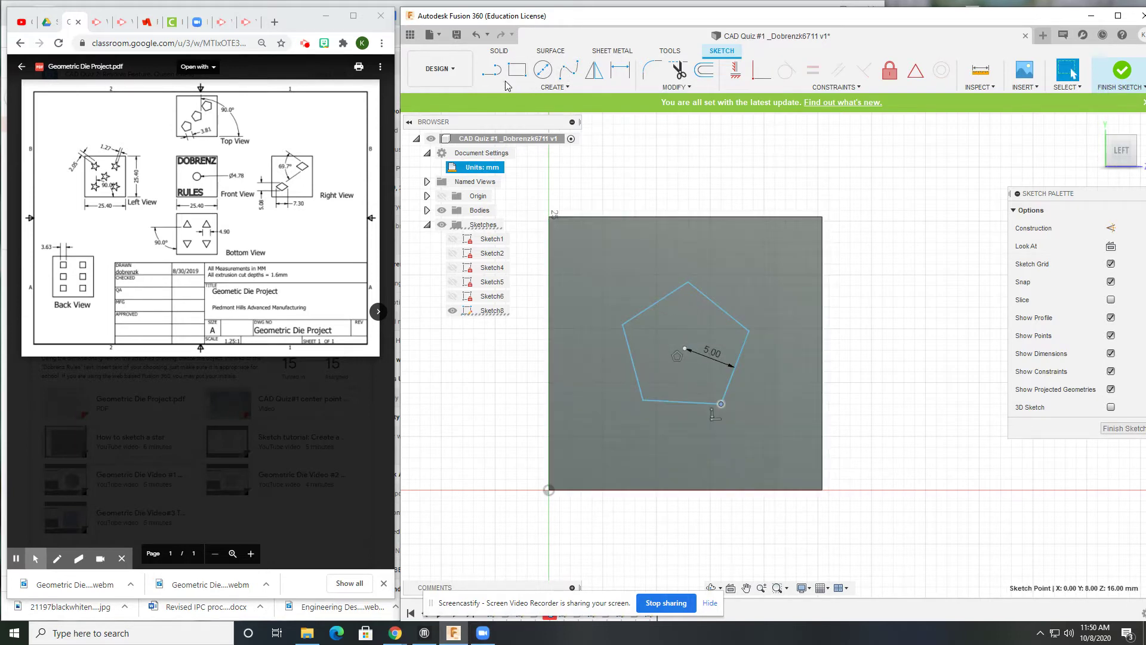
Step: Sketch line pairs forming triangular star points on the pentagon's upper-right, right and bottom edges
left_click(492, 71)
left_click(689, 282)
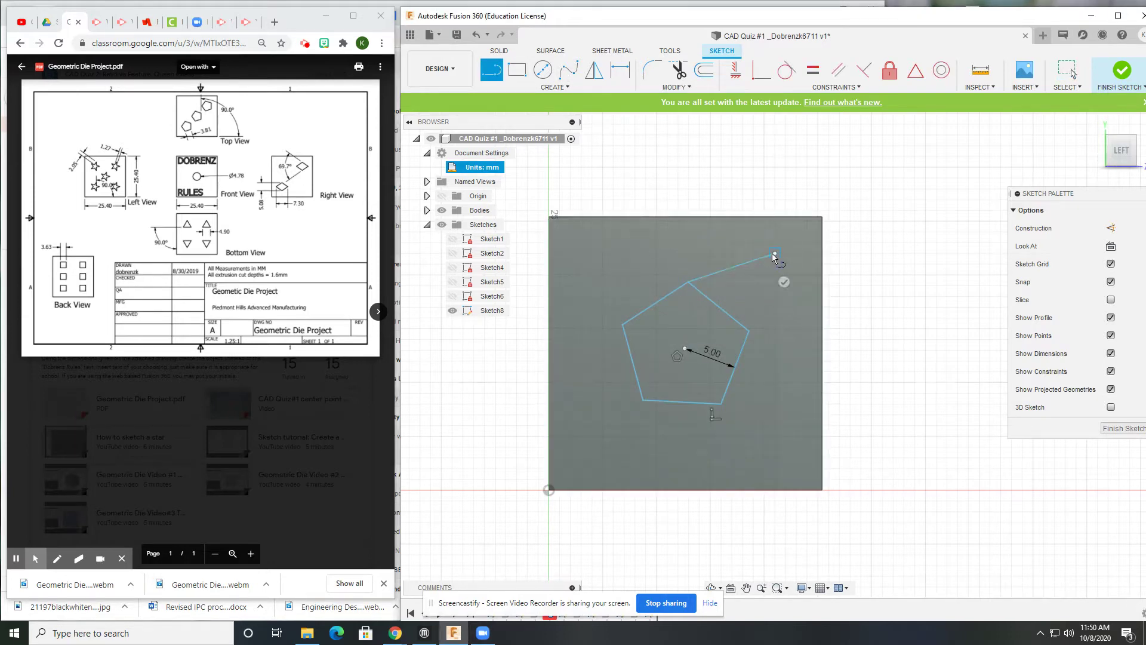
left_click(774, 256)
left_click(751, 333)
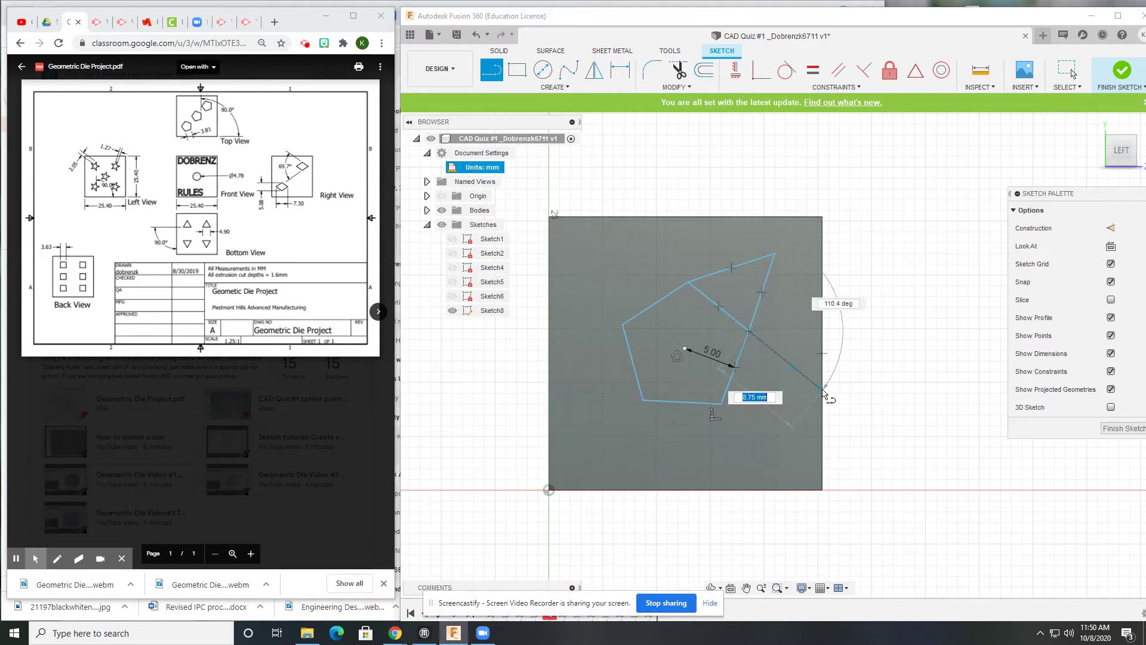
left_click(794, 369)
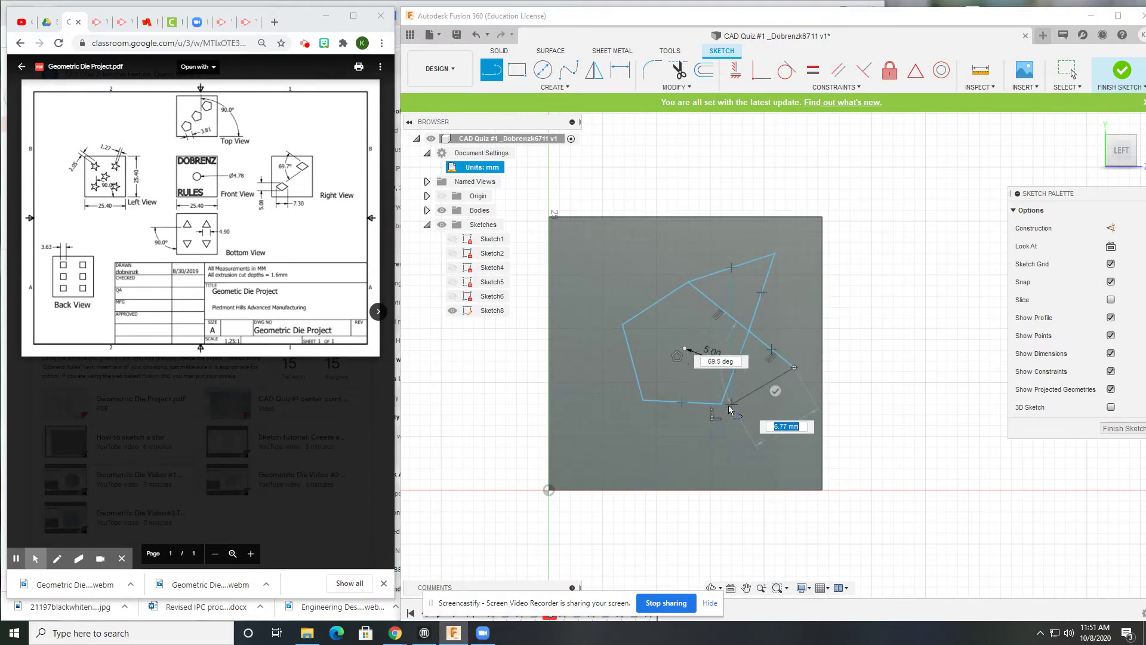
left_click(722, 405)
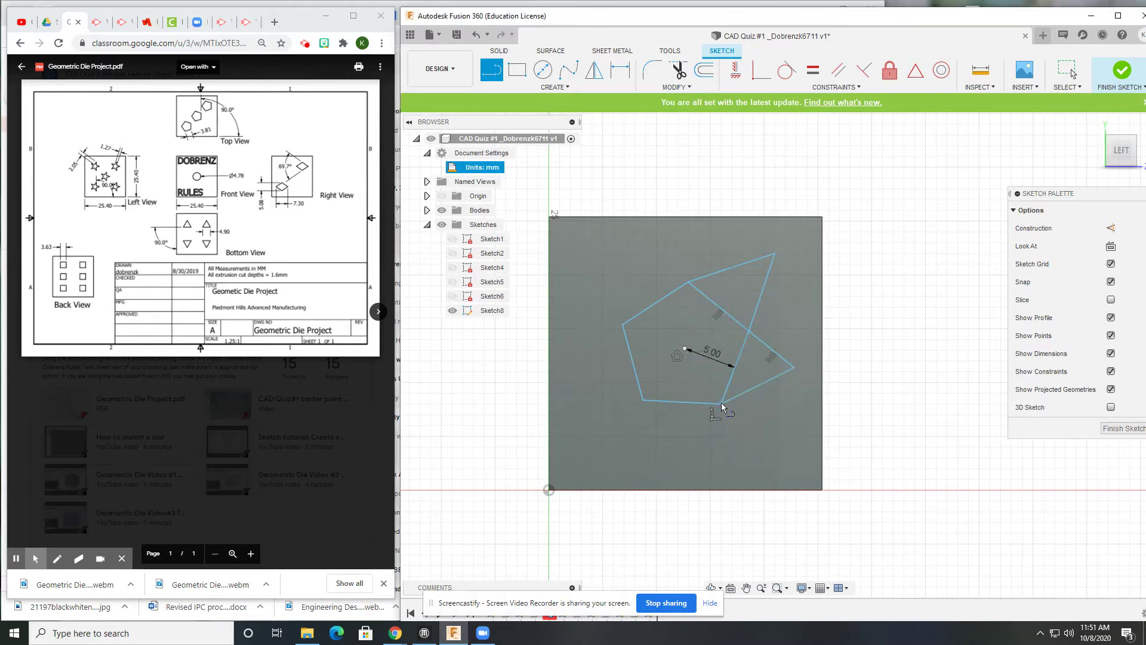
left_click(673, 465)
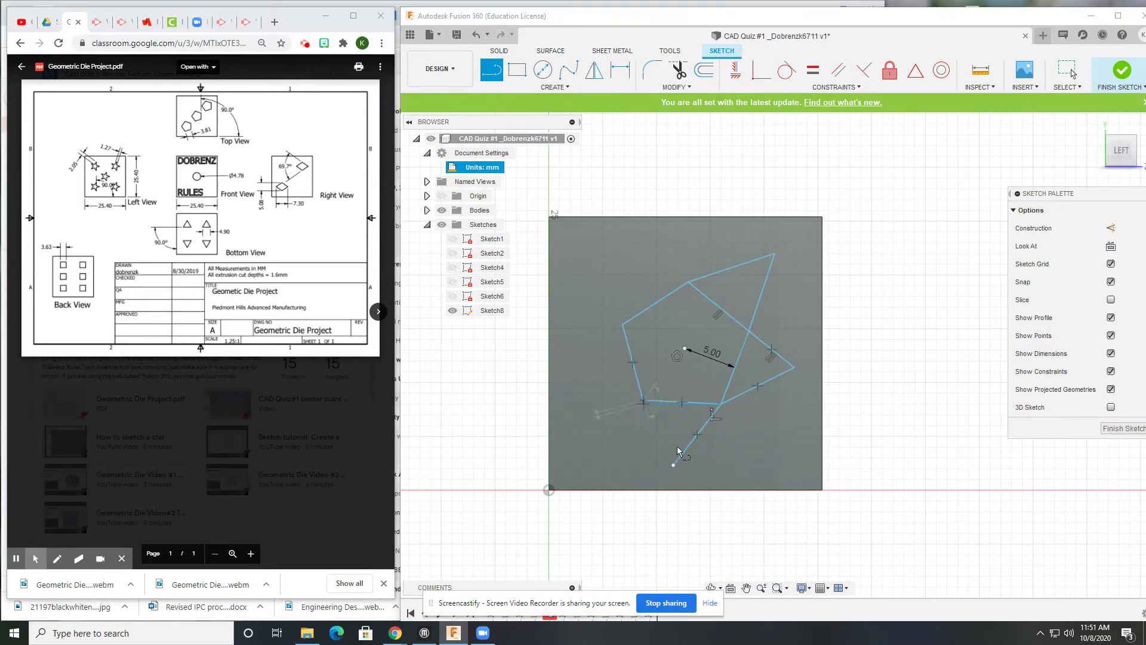
left_click(645, 401)
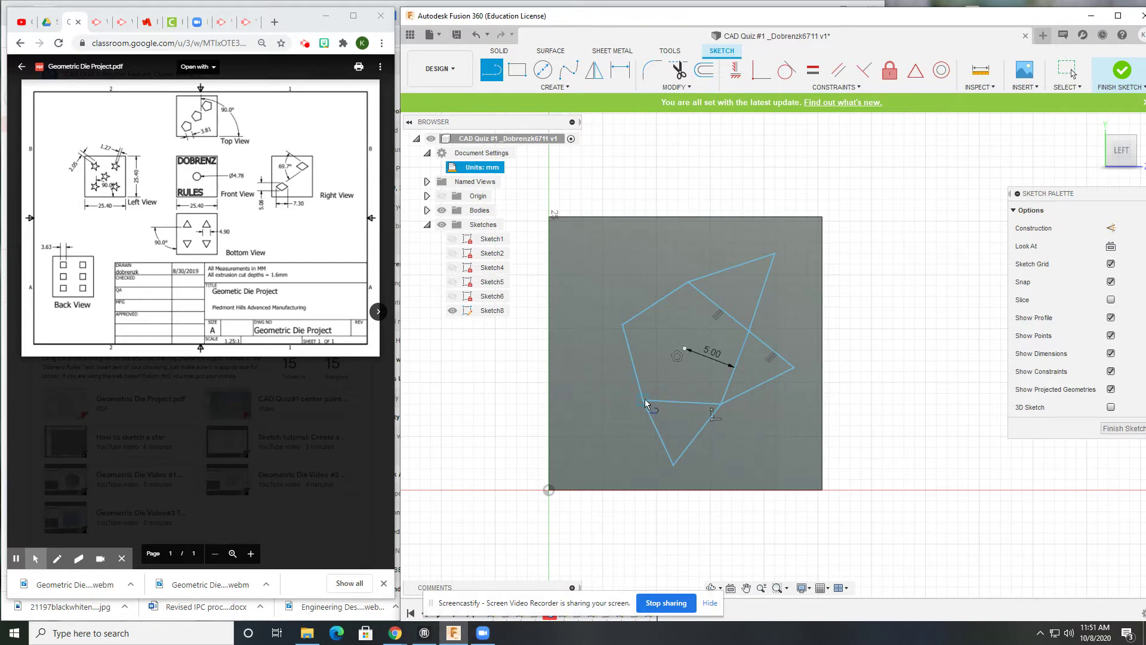
Step: Complete the star outline with line pairs forming points on the pentagon's left and upper-left edges
left_click(645, 399)
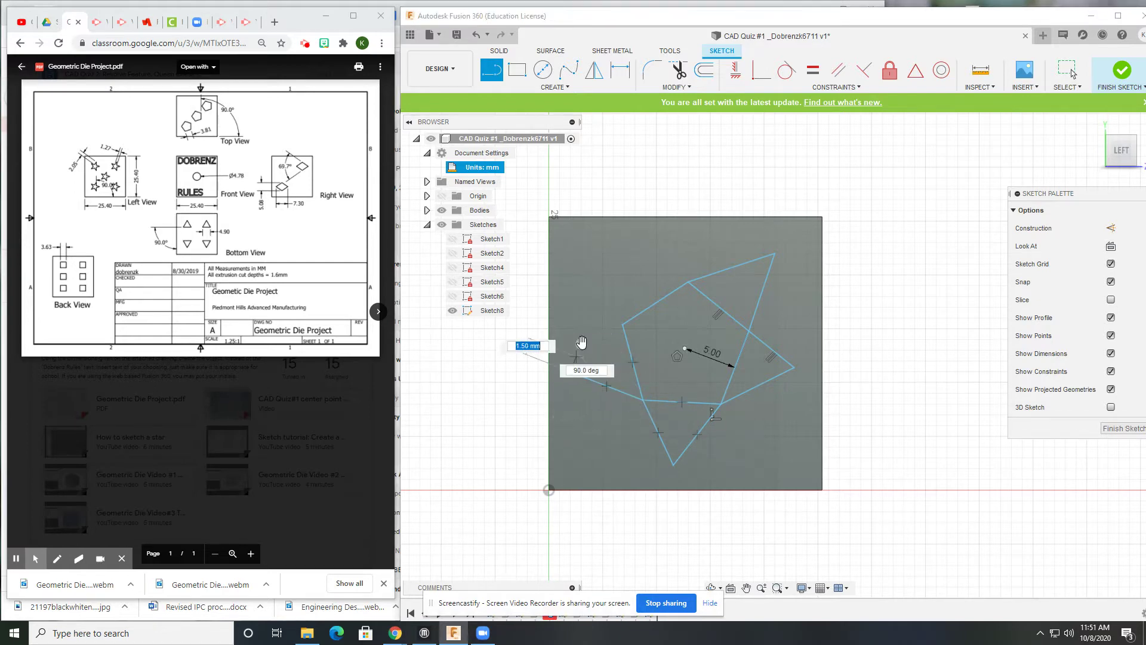
left_click(572, 371)
left_click(624, 324)
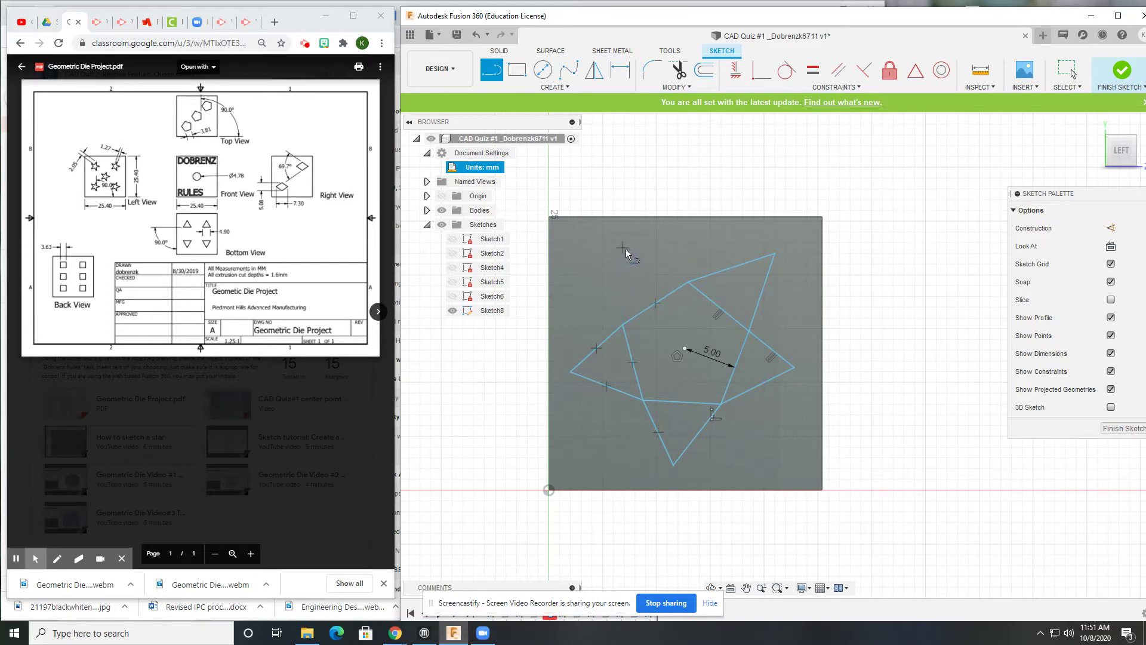
left_click(621, 249)
left_click(623, 325)
left_click(623, 247)
left_click(689, 281)
scroll(708, 316, "up", 3)
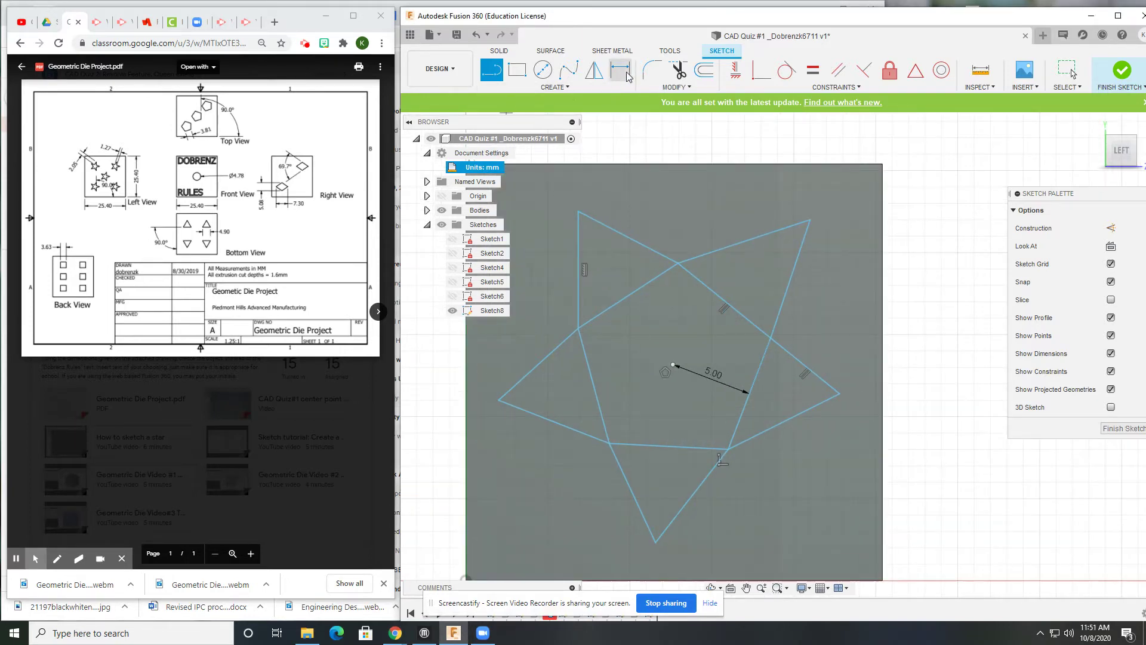
key("Escape")
Step: Try to dimension the length of the pentagon's upper-right edge
mouse_move(630, 273)
middle_mouse_down()
mouse_move(686, 275)
mouse_move(701, 330)
middle_mouse_up()
key("d")
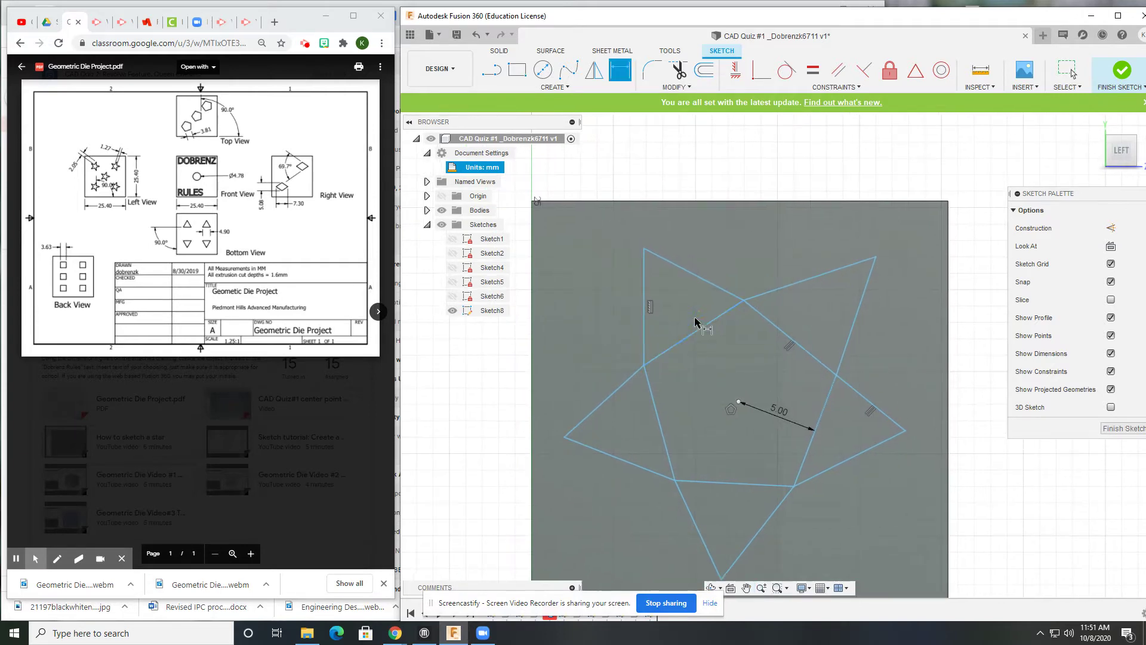
left_click(785, 333)
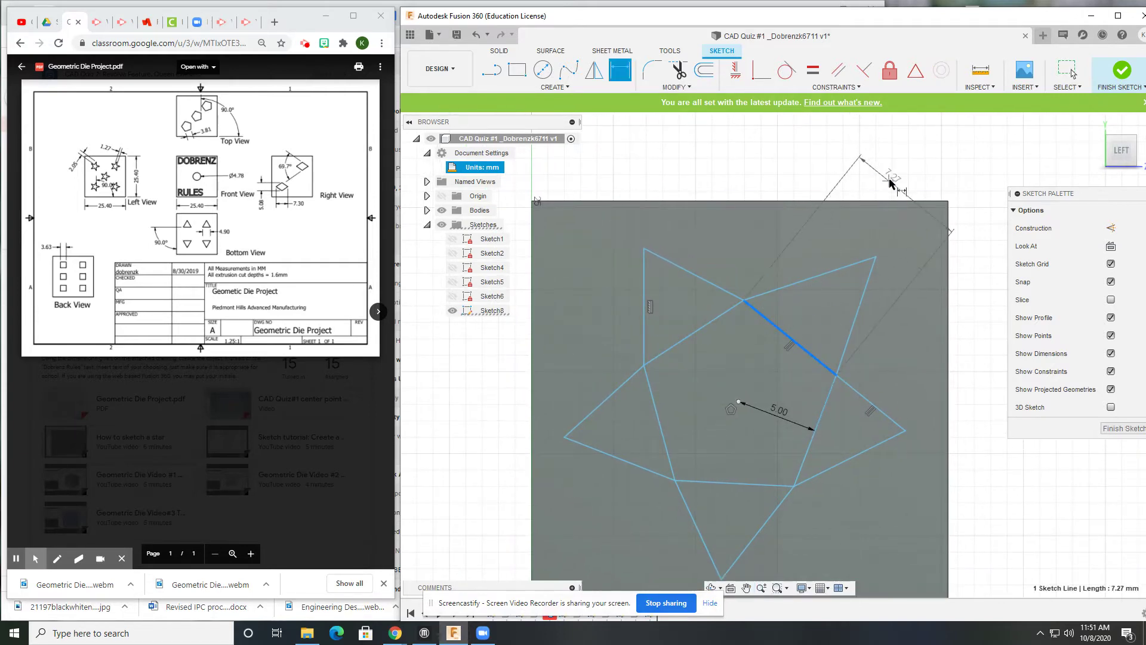
left_click(928, 162)
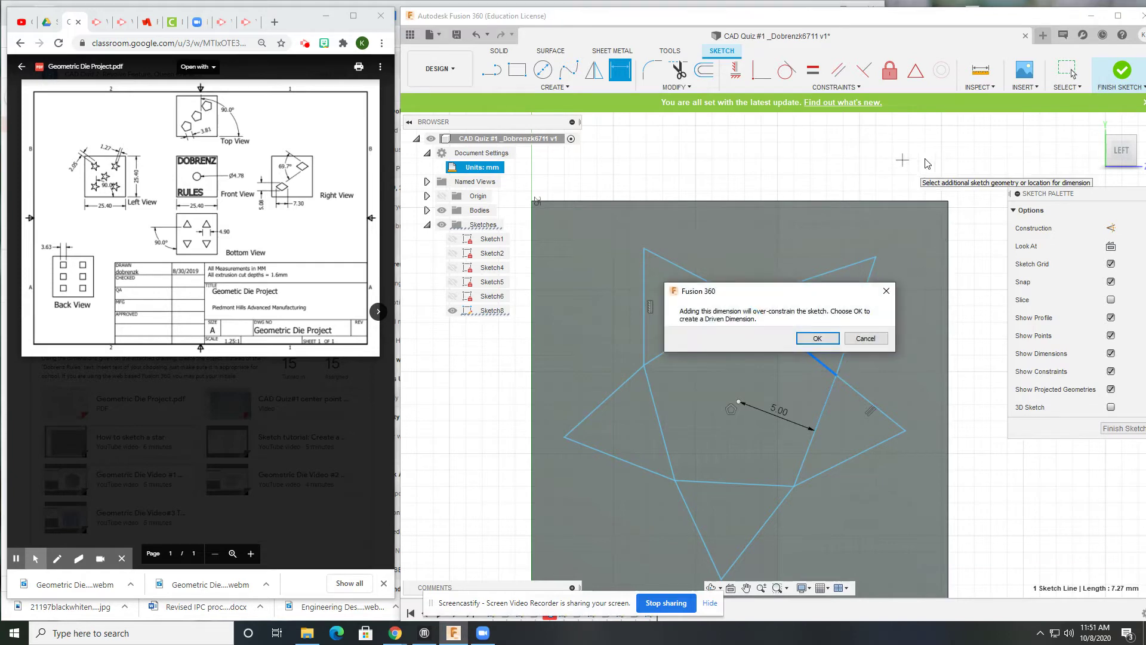
left_click(867, 339)
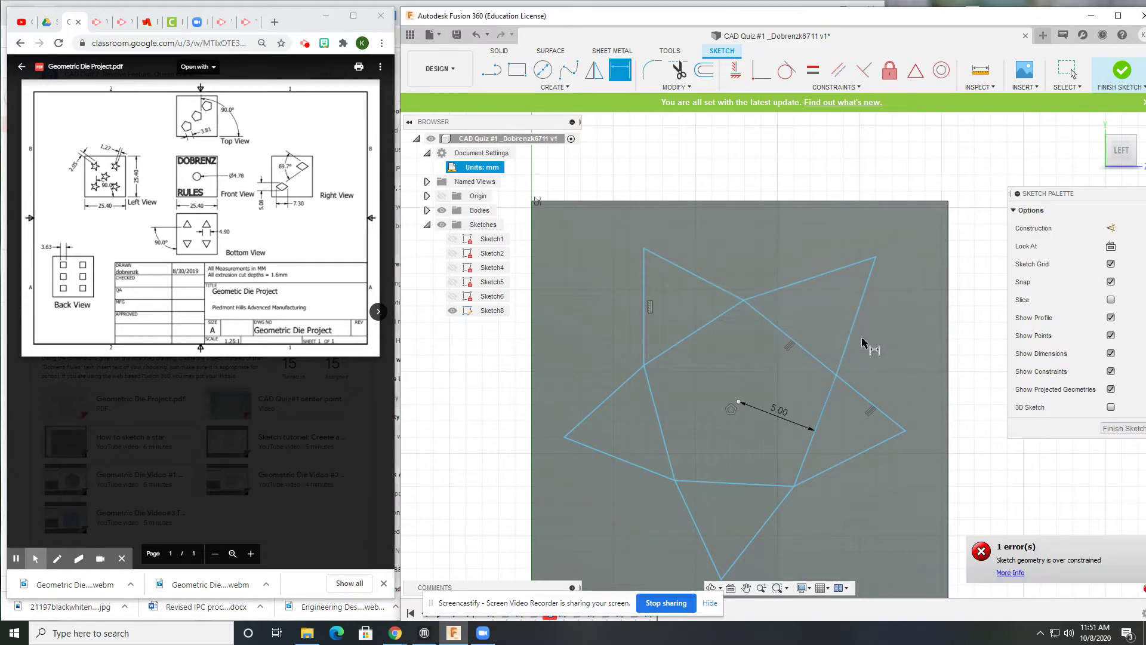
Step: Delete the pentagon's 5 mm radius dimension and the parallel constraint on its upper-right edge
left_click(785, 417)
key("Delete")
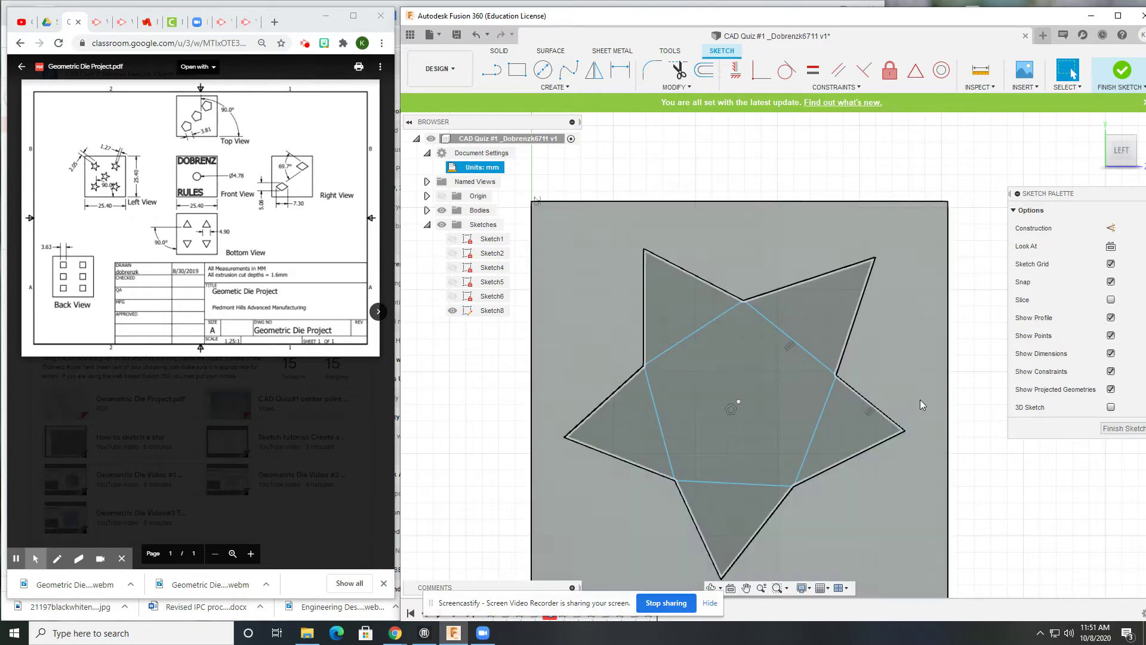
left_click(788, 347)
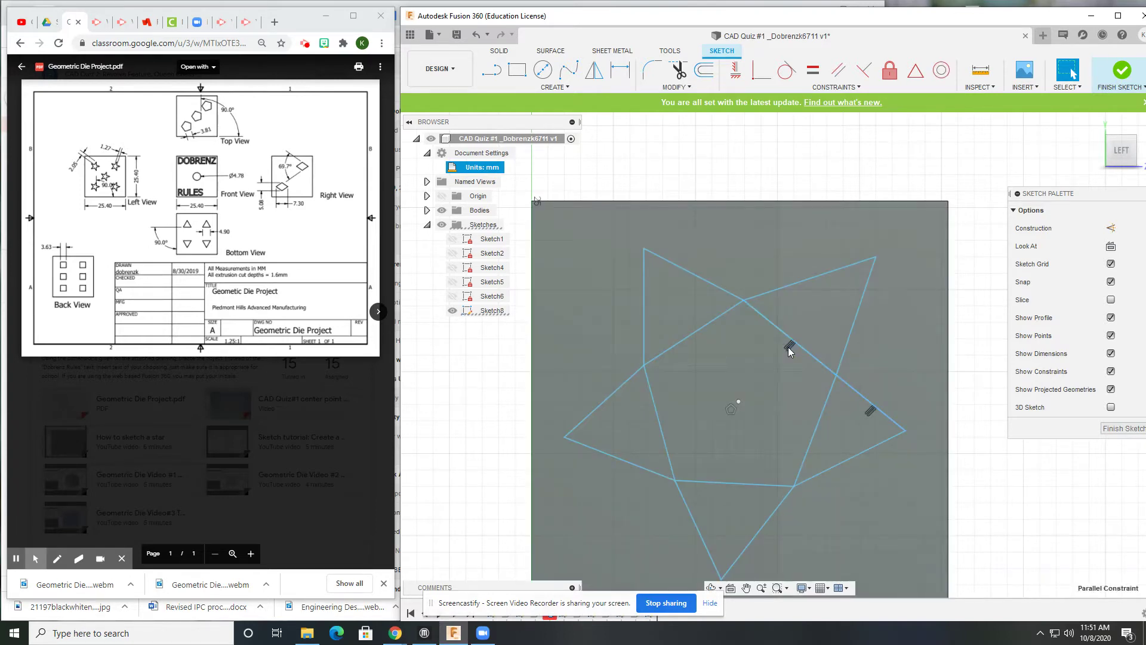
key("Delete")
Step: Dimension the pentagon's upper-right edge to 1.27 mm
left_click(620, 70)
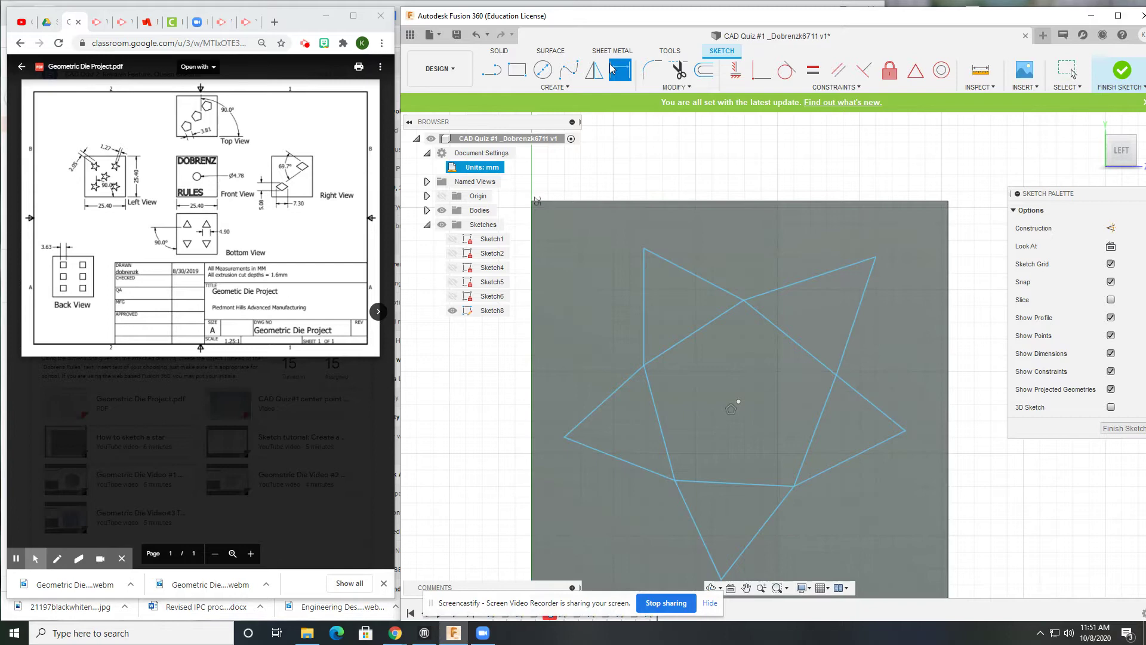
left_click(787, 338)
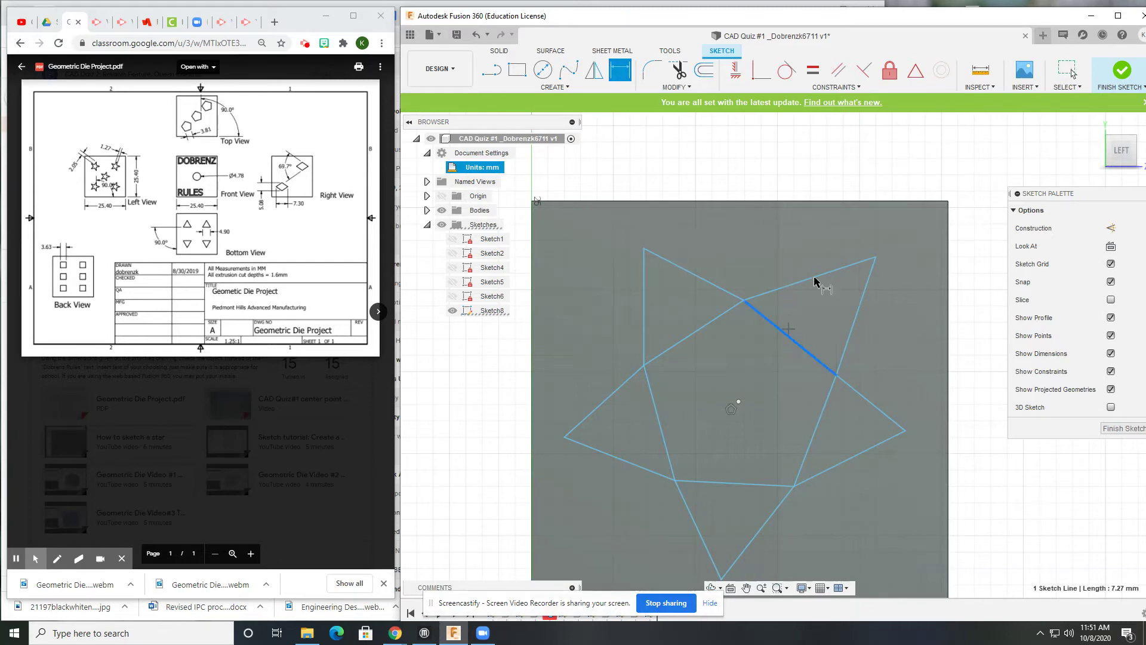
left_click(899, 160)
type("1")
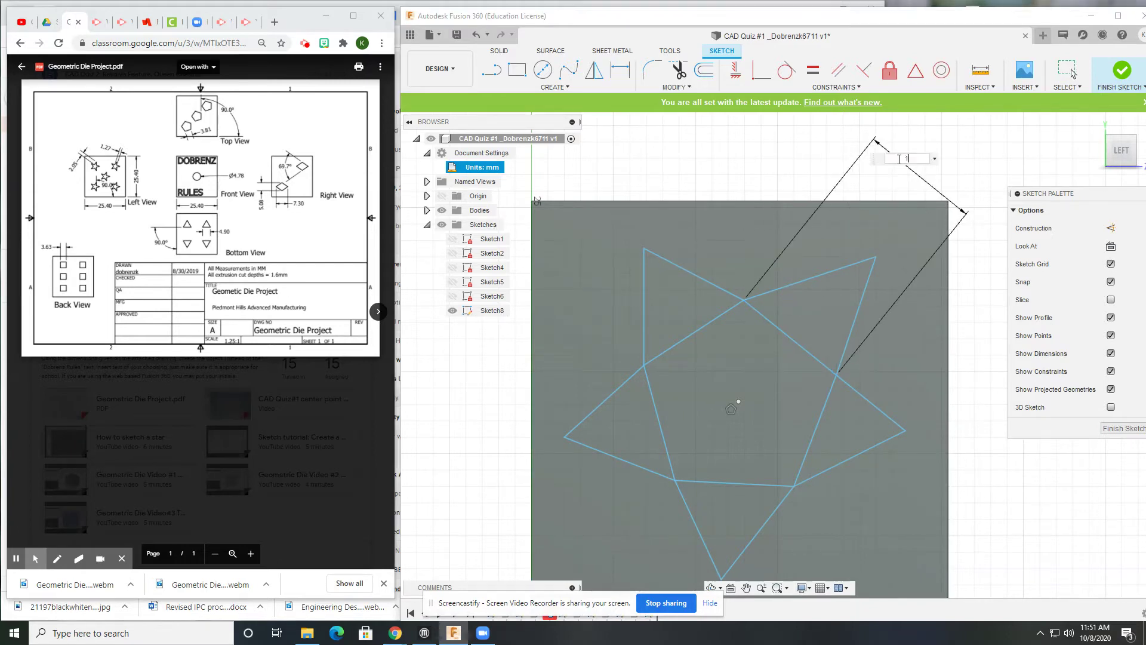
type(".27")
key("Return")
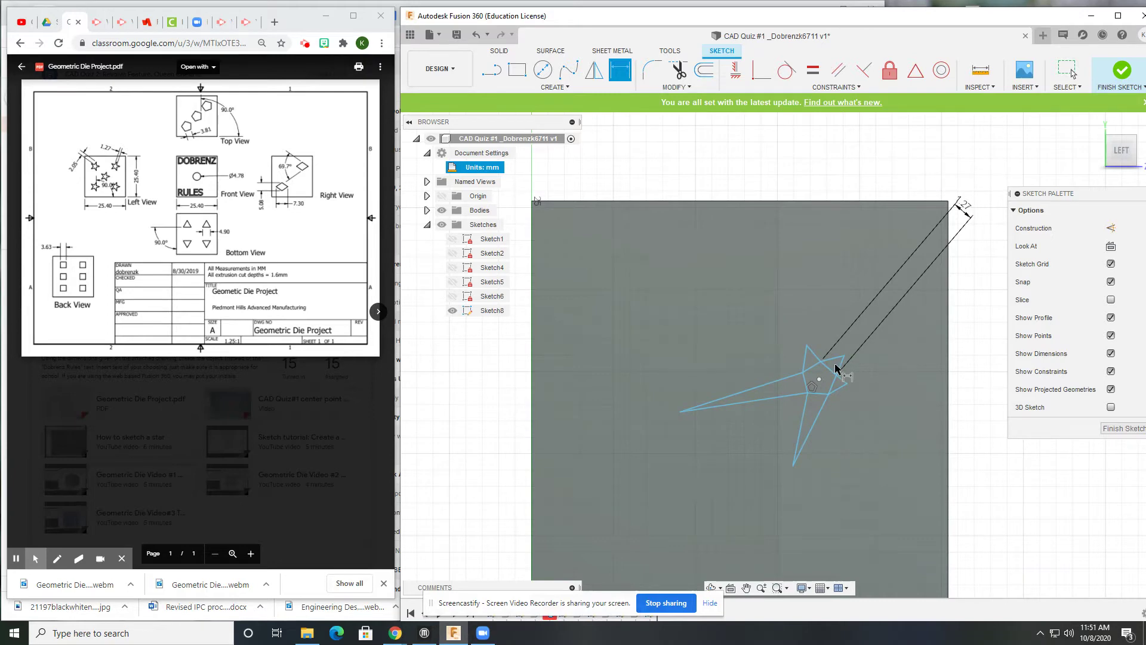
Step: Dimension the upper side of the star's upper-right point to 2.05 mm
scroll(820, 365, "up", 3)
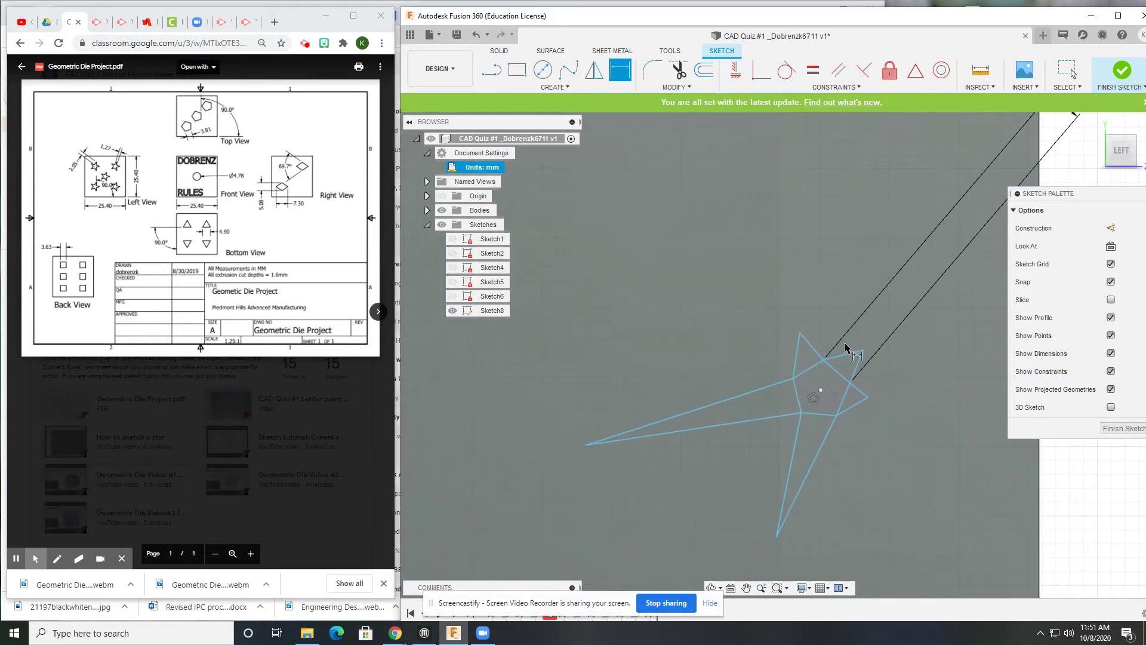
left_click(832, 358)
scroll(777, 358, "up", 4)
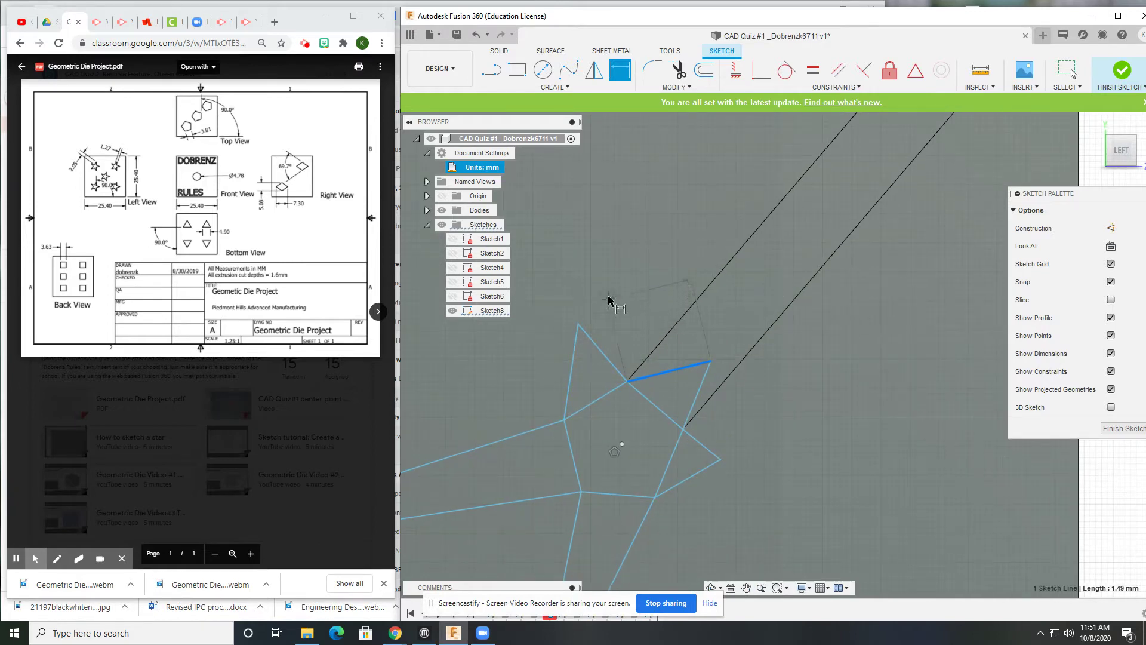
left_click(626, 322)
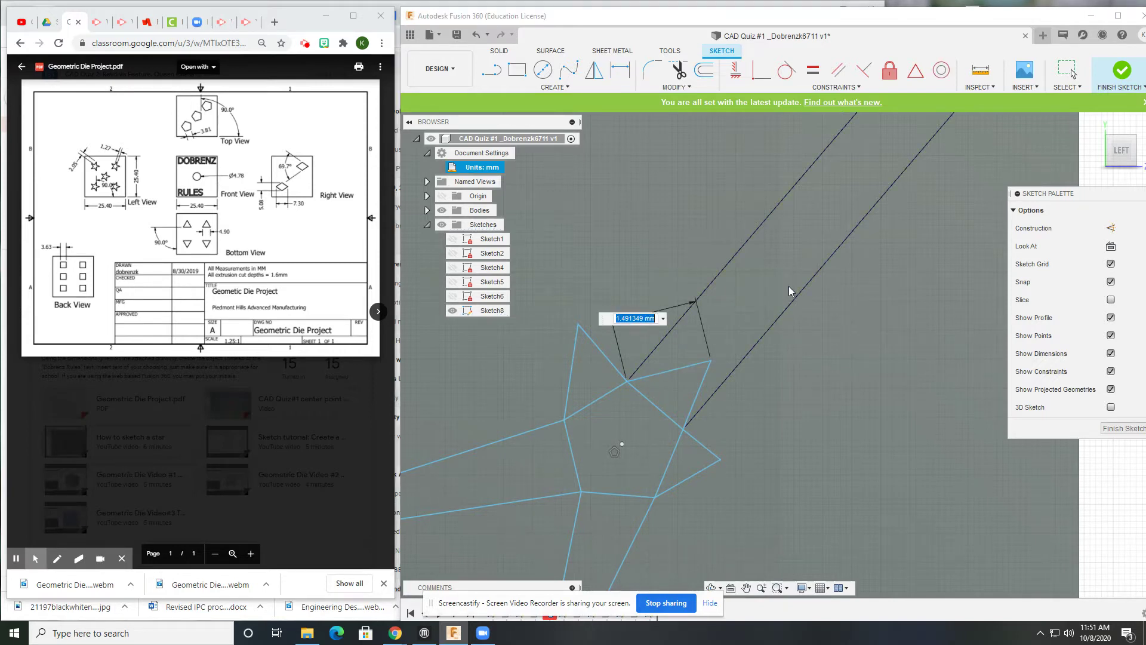
type("2.05")
key("Return")
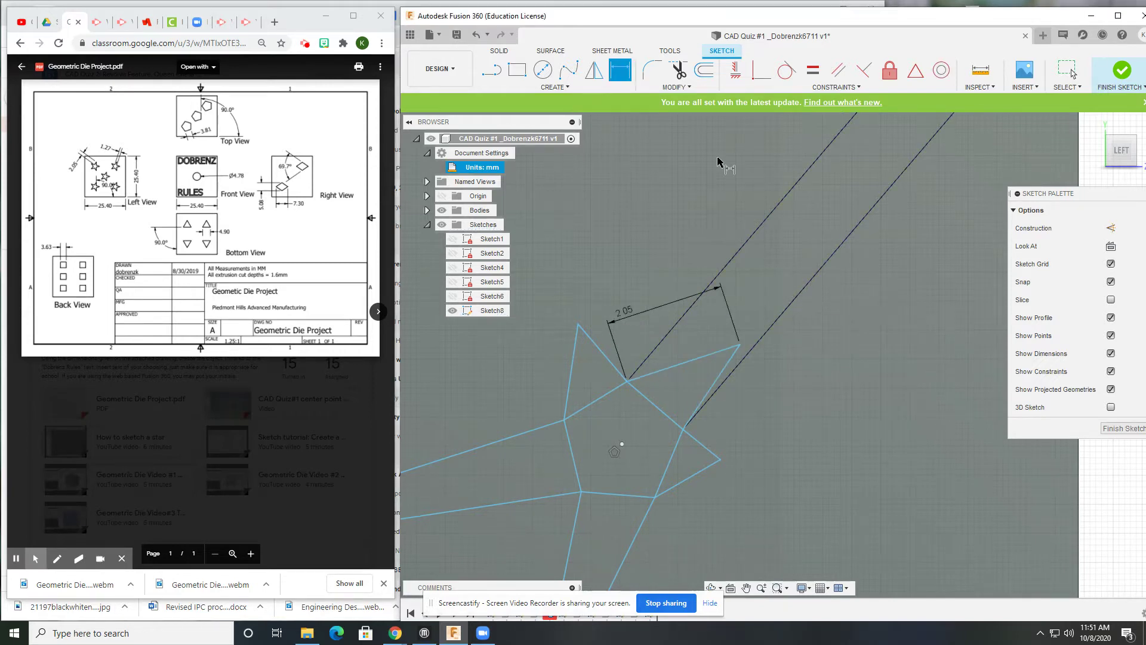
Step: Apply Equal constraints between neighbouring point sides all around the star, starting from the side dimensioned at 2.05 mm
left_click(810, 77)
left_click(708, 385)
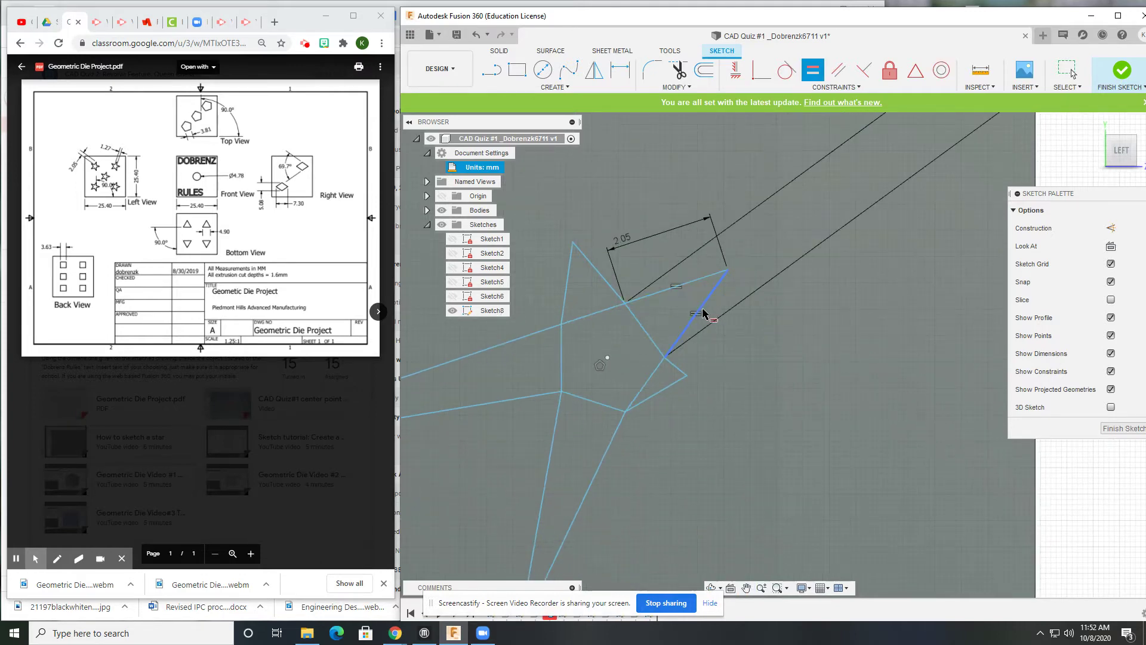
left_click(704, 312)
left_click(676, 372)
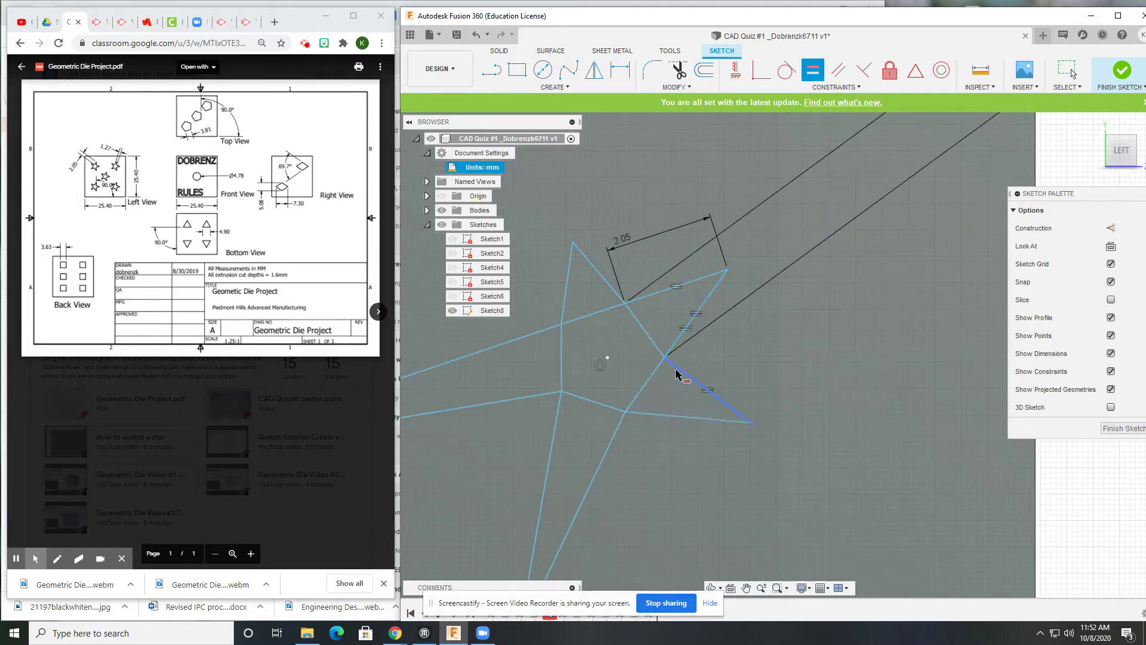
left_click(664, 421)
left_click(632, 460)
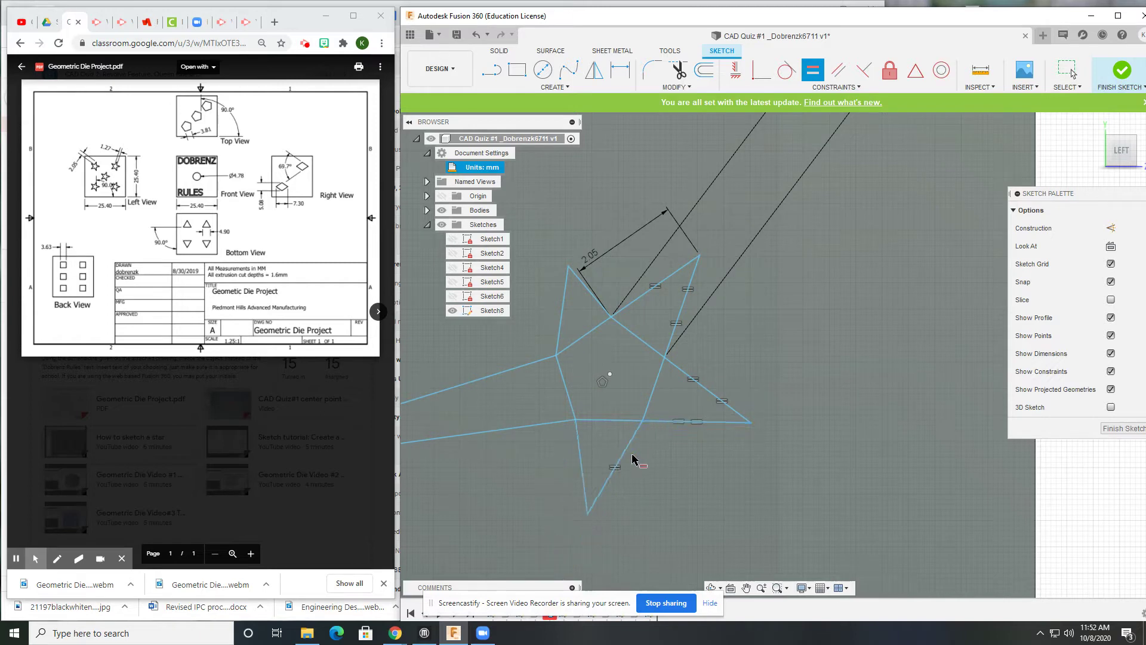
left_click(630, 449)
left_click(580, 445)
left_click(552, 423)
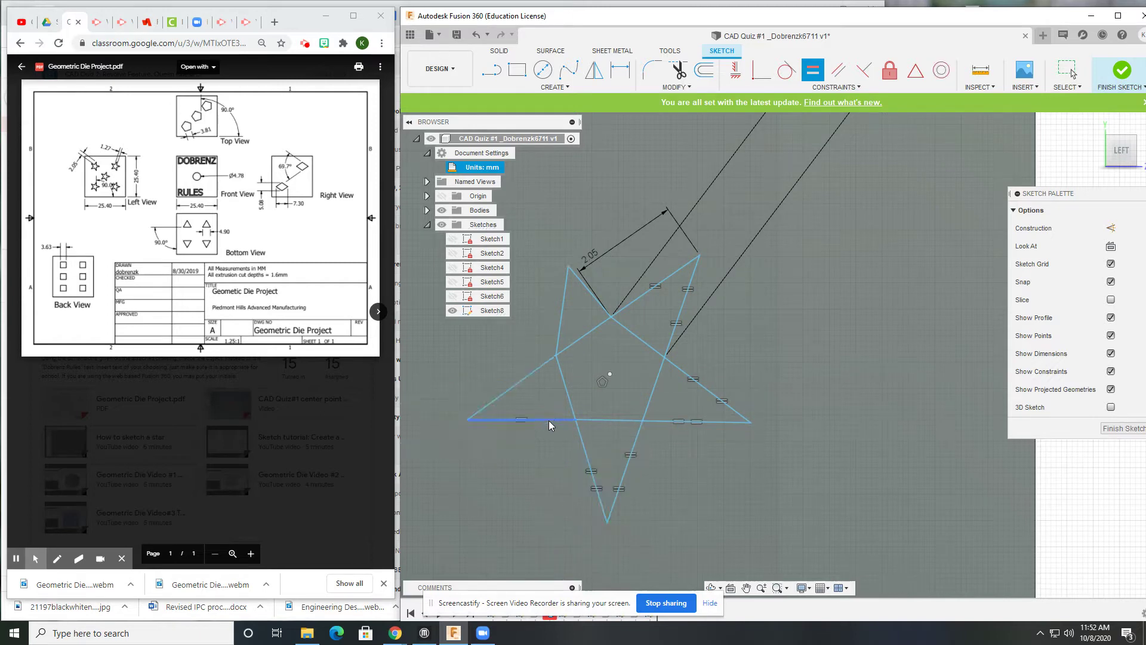
left_click(525, 378)
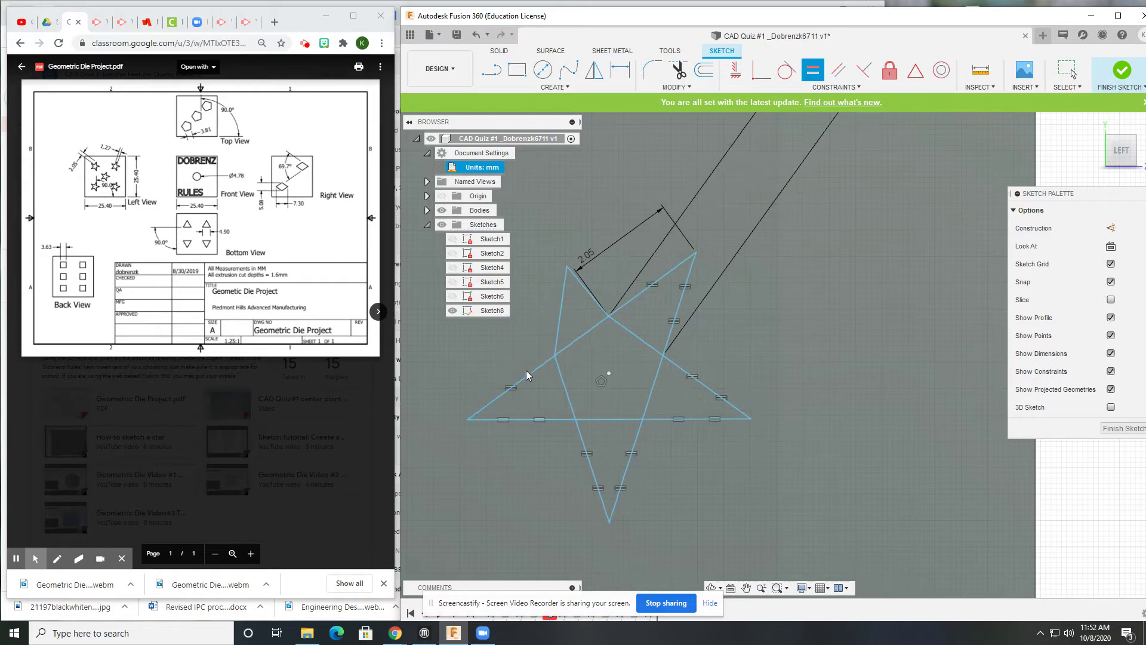
left_click(558, 313)
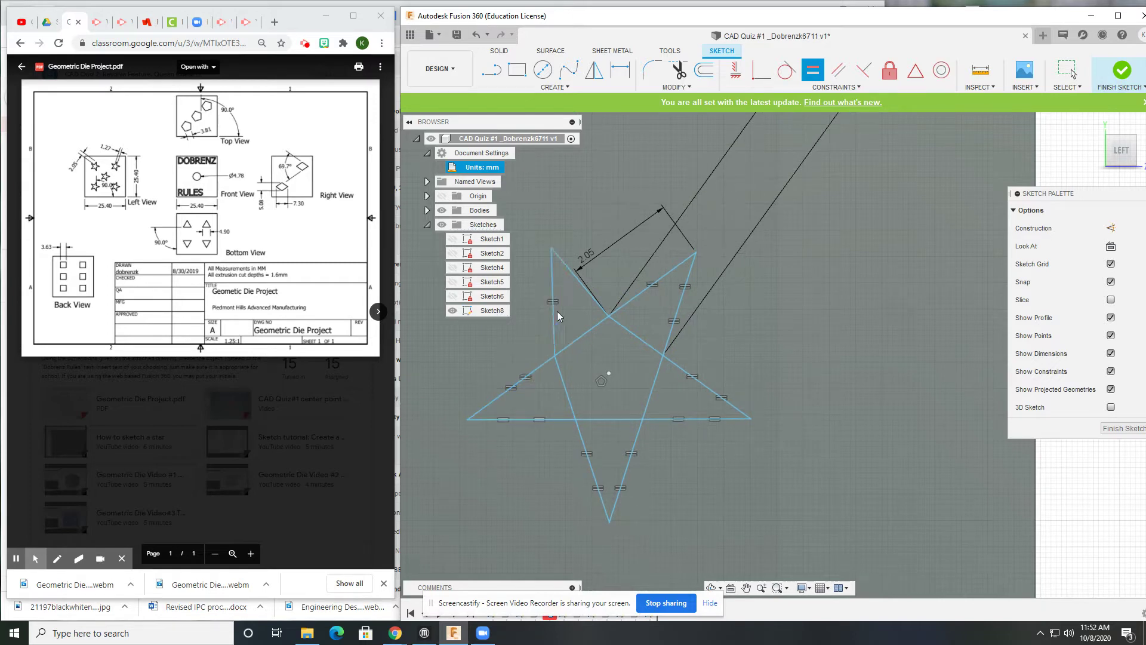
left_click(582, 294)
middle_click_drag(634, 357, 736, 351)
key("Escape")
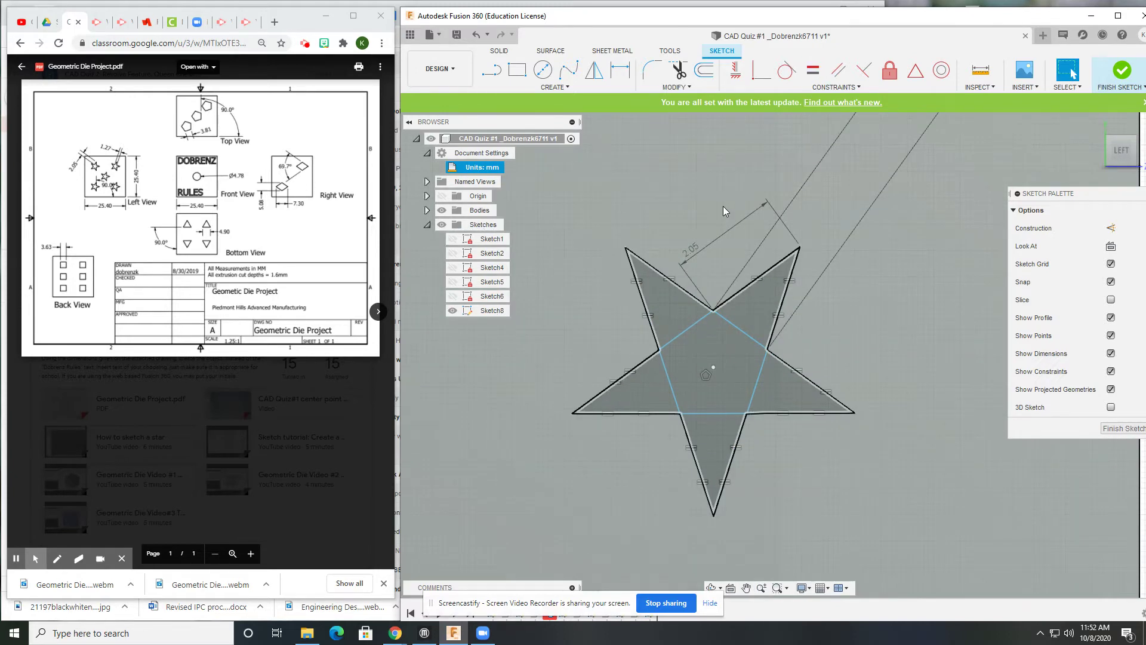
Step: Convert the five edges of the inner pentagon to construction lines
left_click(693, 333)
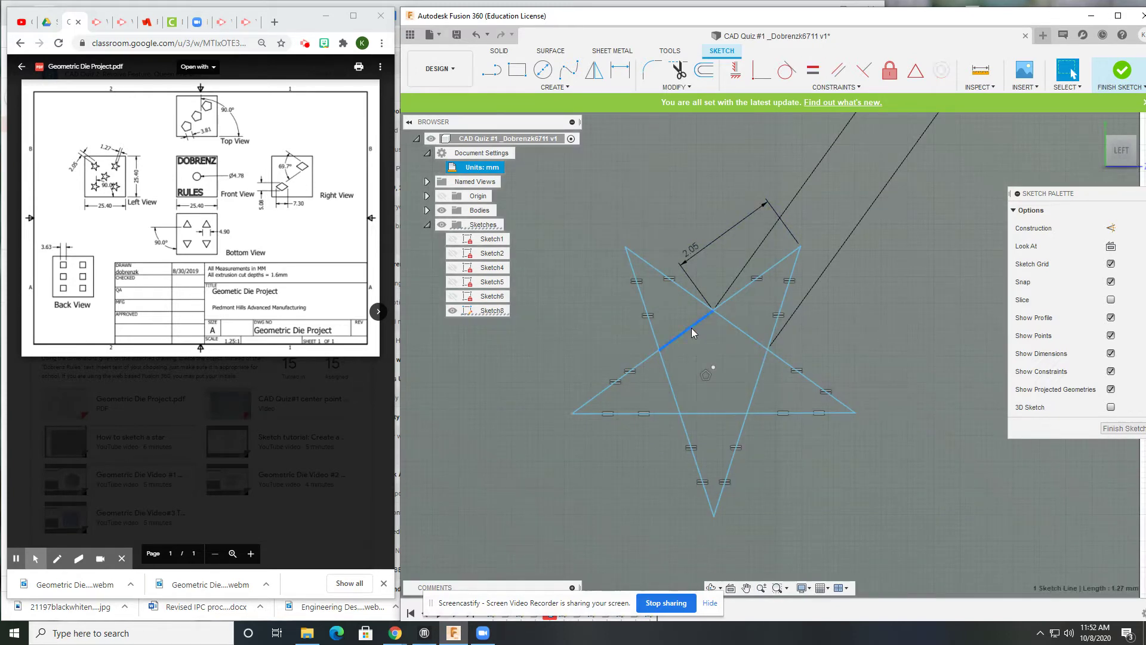
left_click(749, 335, "shift")
left_click(758, 376, "shift")
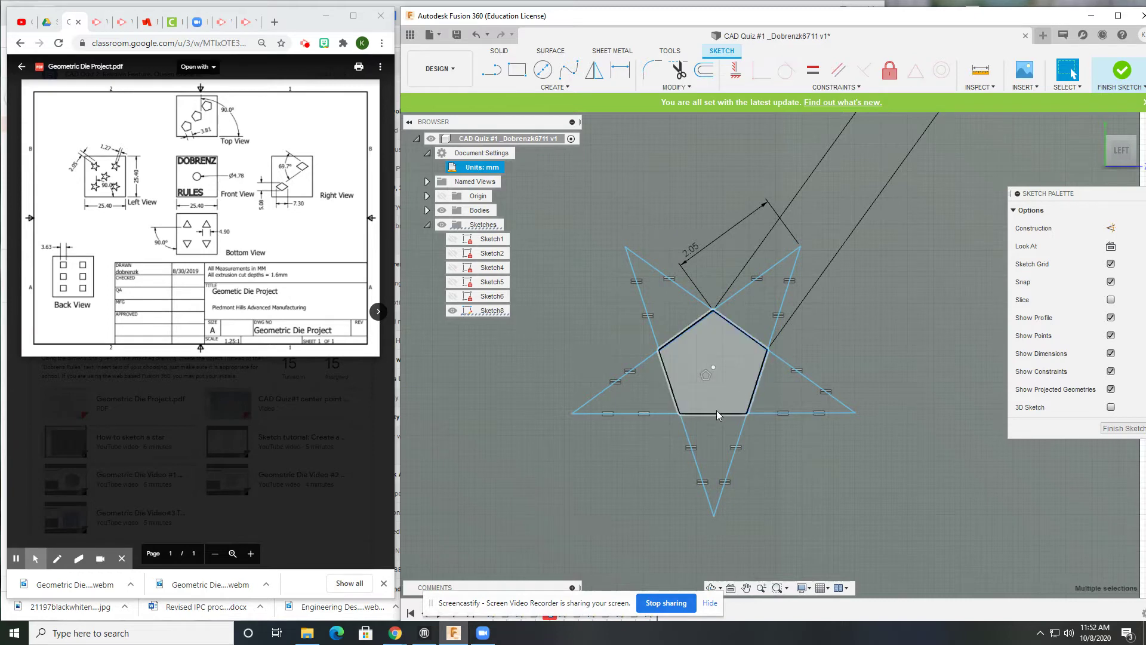
left_click(716, 412, "shift")
left_click(677, 396, "shift")
left_click(1111, 228)
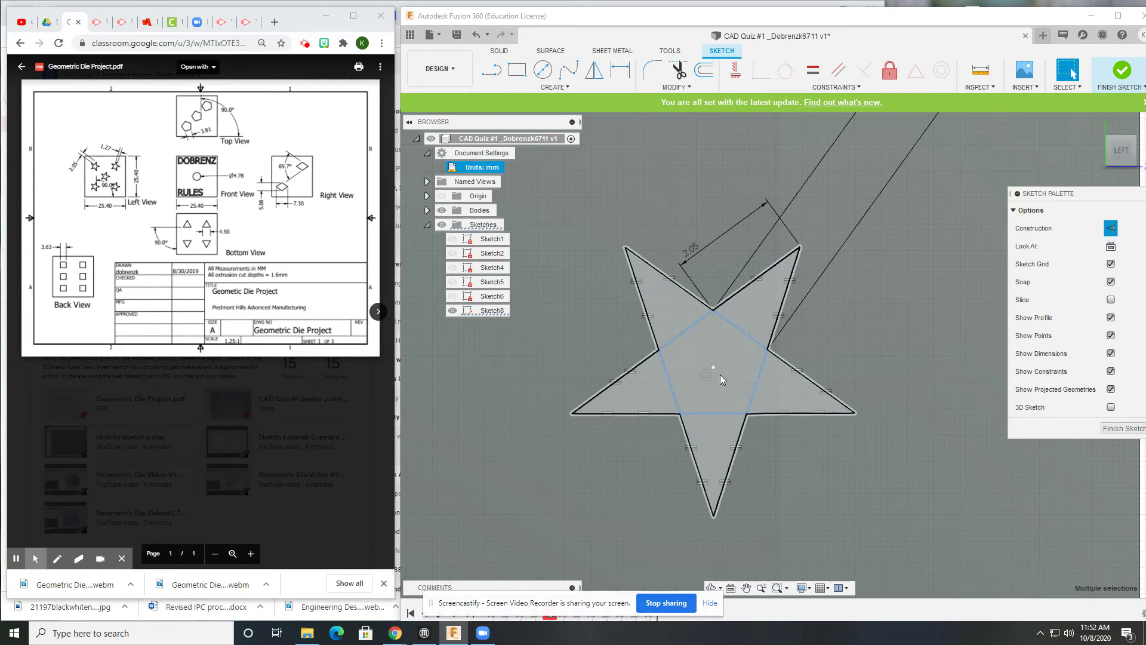
Step: Move the star by its centre point to about 7.6 mm above the face's lower edge and 5 mm from its left edge
scroll(770, 416, "down", 6)
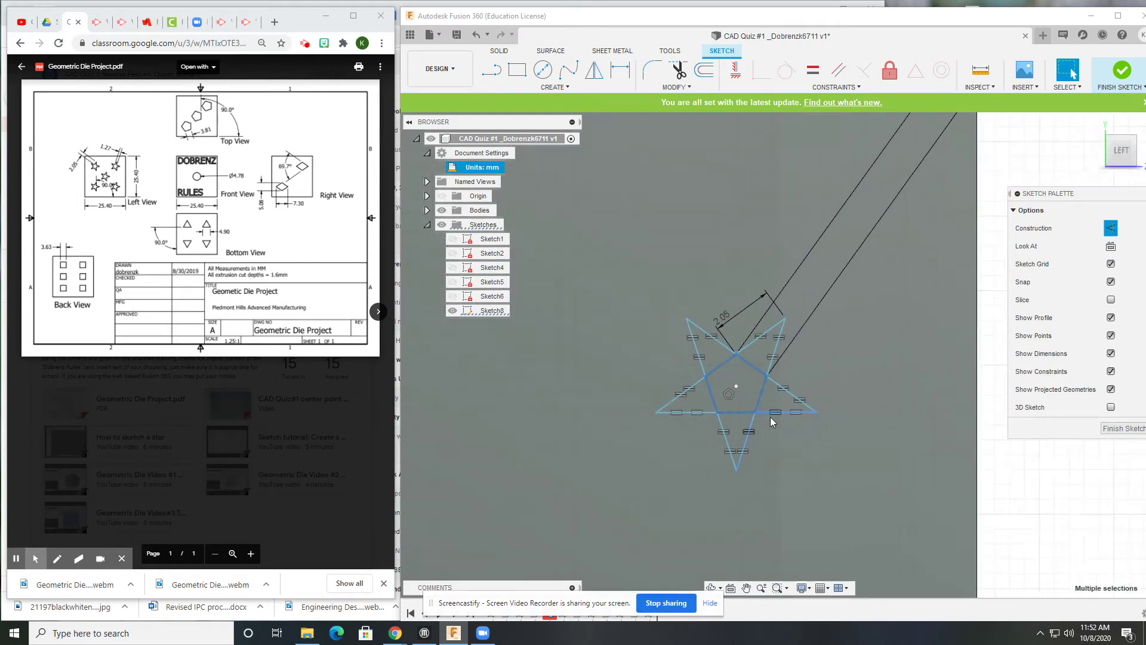
middle_click_drag(771, 417, 763, 324)
scroll(769, 416, "down", 1)
scroll(739, 327, "down", 2)
mouse_move(746, 333)
left_mouse_down()
mouse_move(615, 257)
mouse_move(746, 329)
mouse_move(895, 358)
mouse_move(830, 370)
left_mouse_up()
mouse_move(785, 319)
left_mouse_down()
mouse_move(656, 311)
mouse_move(632, 340)
mouse_move(685, 328)
mouse_move(669, 299)
mouse_move(577, 237)
left_mouse_up()
key("Escape")
scroll(584, 237, "up", 2)
scroll(580, 241, "up", 3)
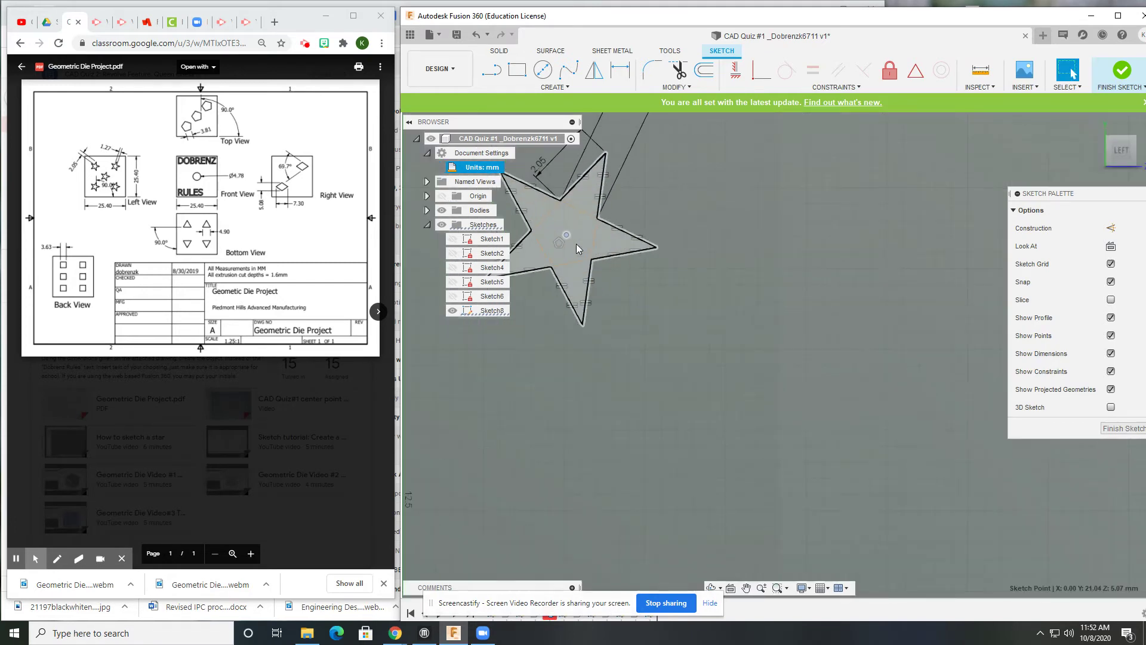
mouse_move(576, 243)
middle_mouse_down()
mouse_move(752, 299)
mouse_move(655, 325)
middle_mouse_up()
scroll(732, 310, "up", 3)
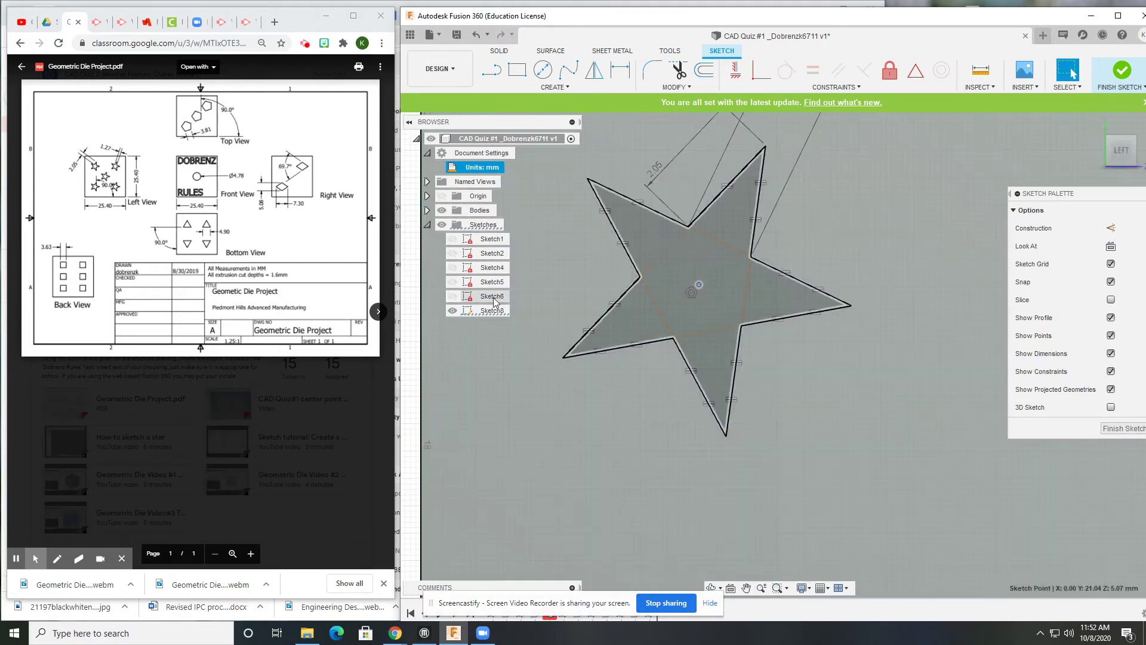
middle_click_drag(794, 509, 774, 326)
scroll(773, 319, "down", 3)
scroll(774, 319, "down", 3)
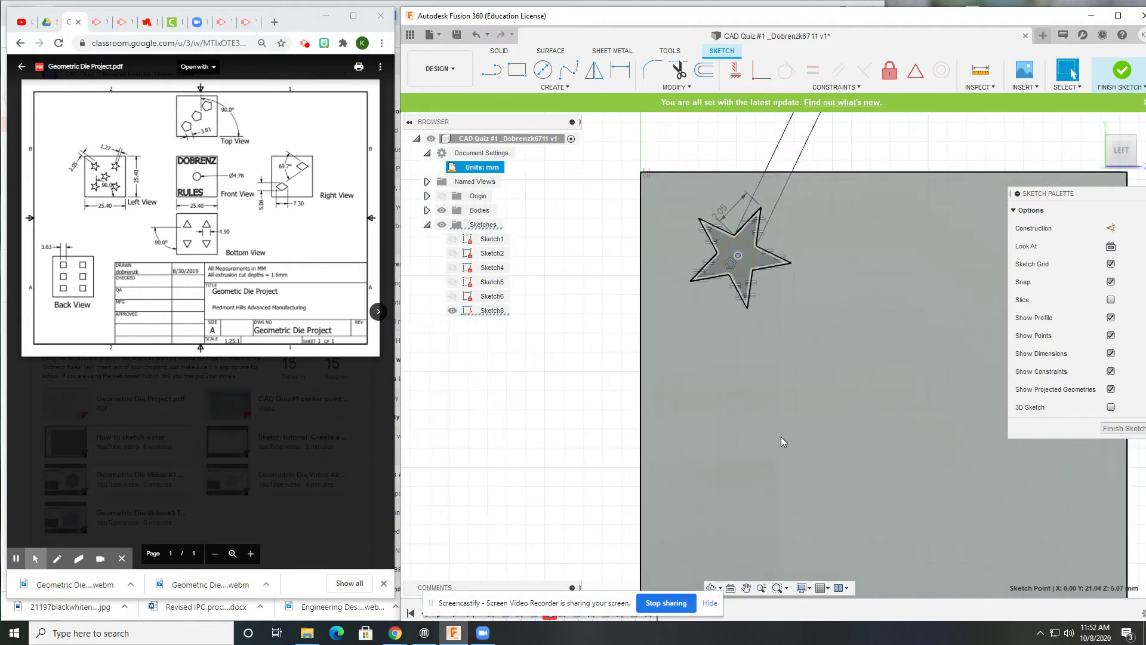
middle_click_drag(781, 435, 716, 288)
mouse_move(682, 124)
left_mouse_down()
mouse_move(701, 363)
mouse_move(678, 360)
left_mouse_up()
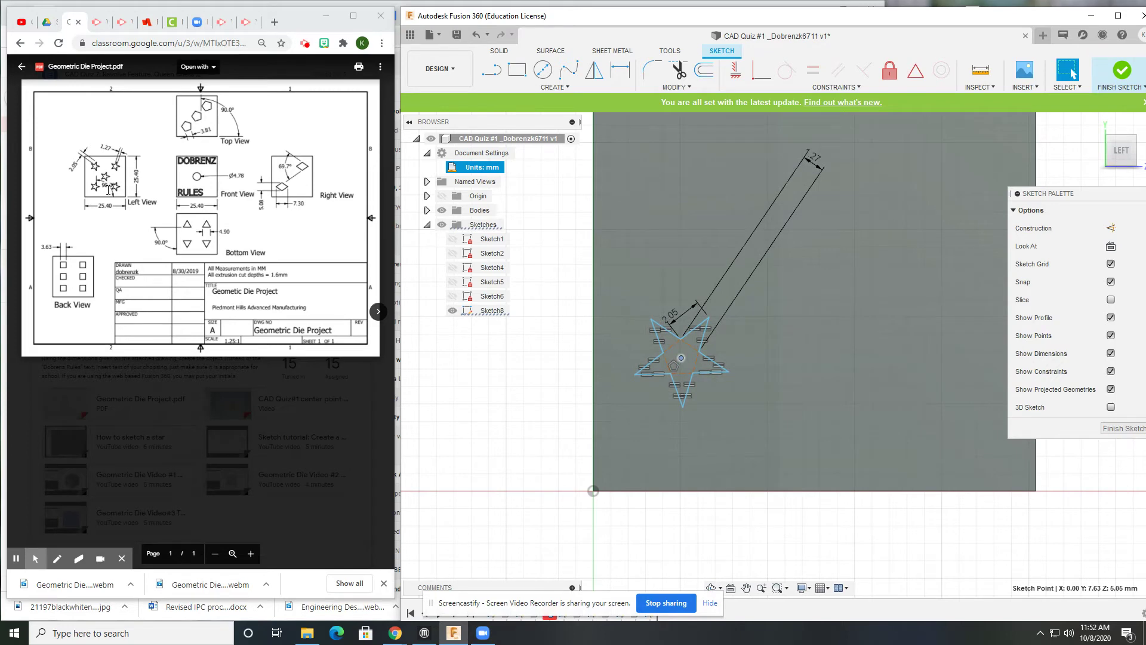
scroll(683, 322, "up", 2)
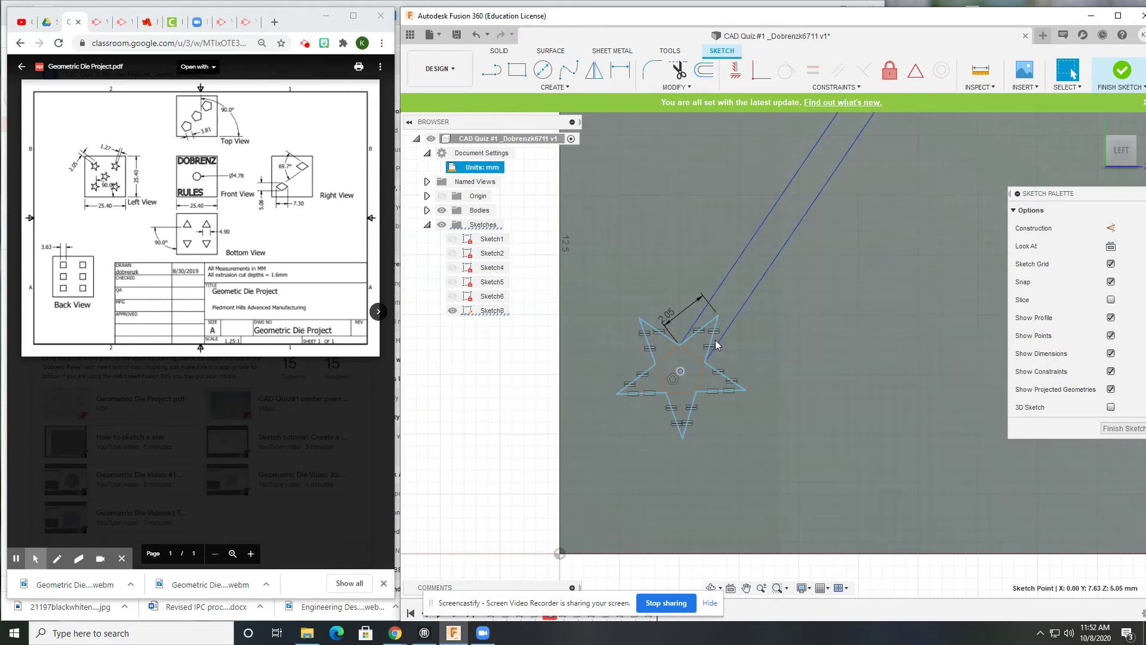
Step: Dimension the angle between the right side of the star's upper-right point and the face's bottom edge to 90 degrees
left_click(620, 70)
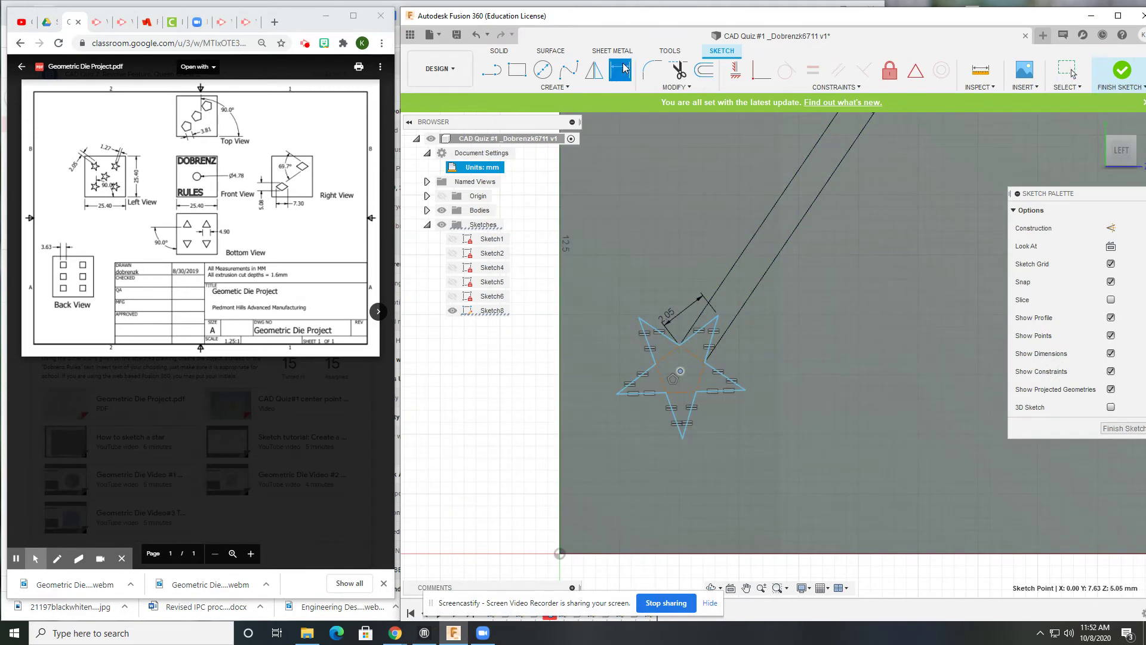
left_click(713, 335)
scroll(801, 429, "up", 1)
middle_click_drag(801, 430, 800, 353)
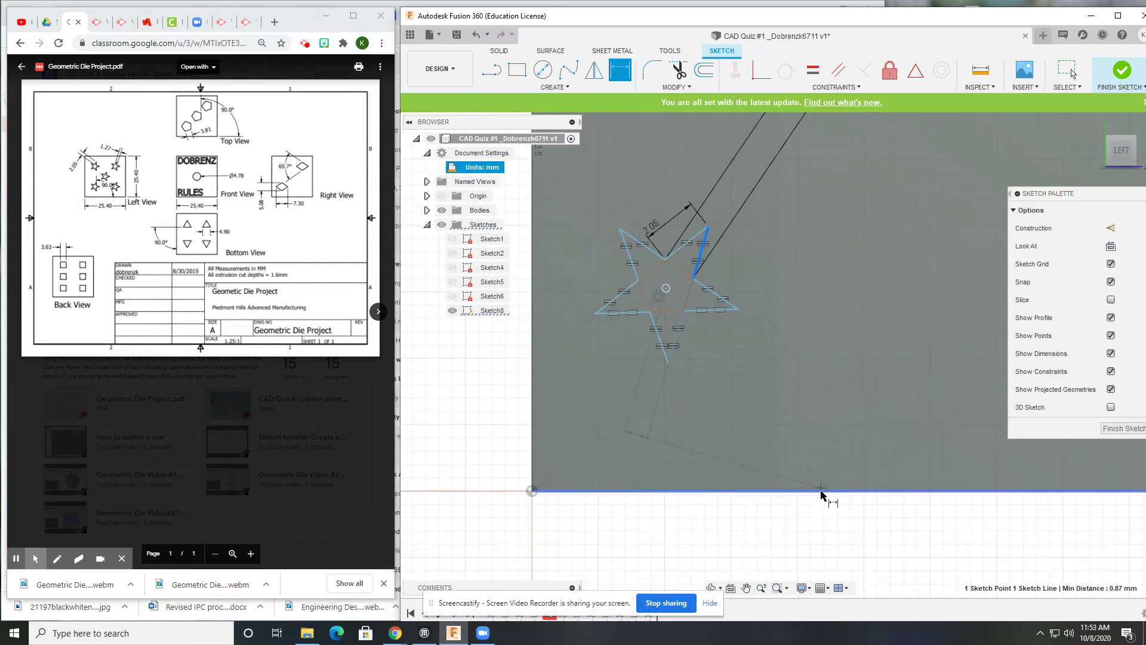
left_click(823, 492)
left_click(860, 375)
type("90")
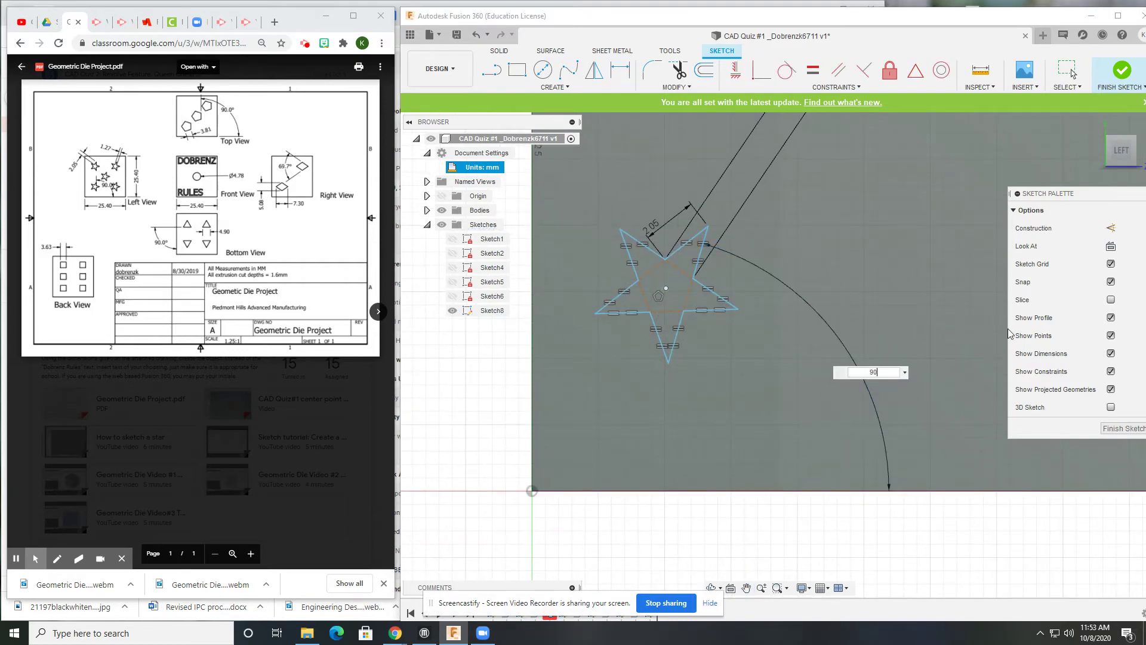
key("Return")
middle_click_drag(656, 377, 762, 414)
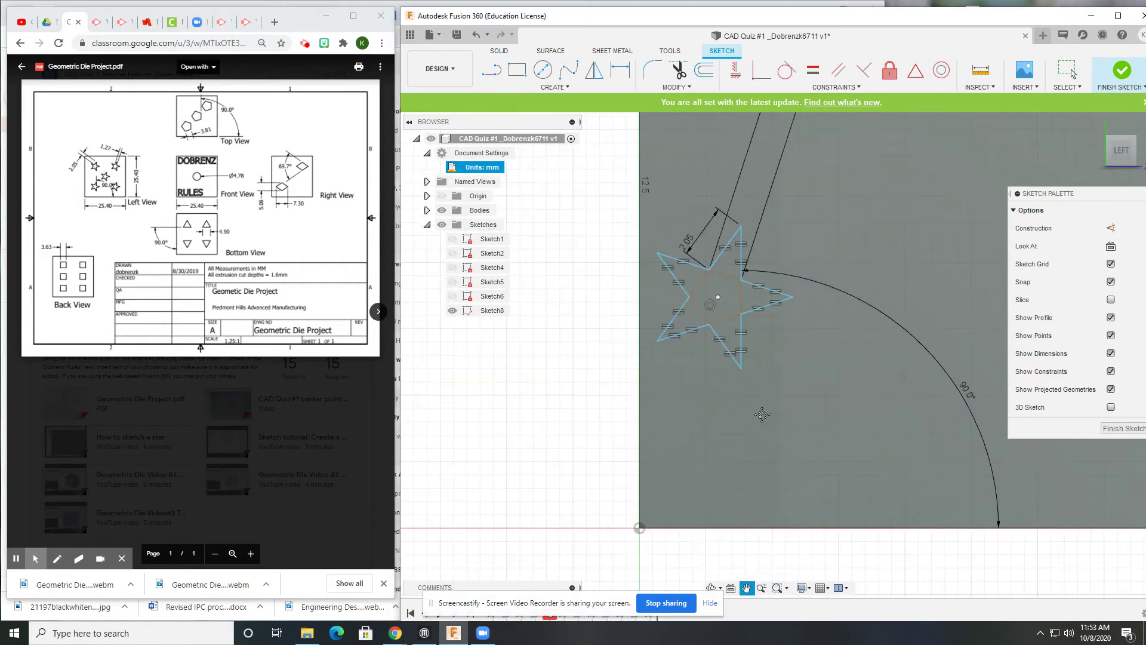
middle_click_drag(838, 420, 817, 402)
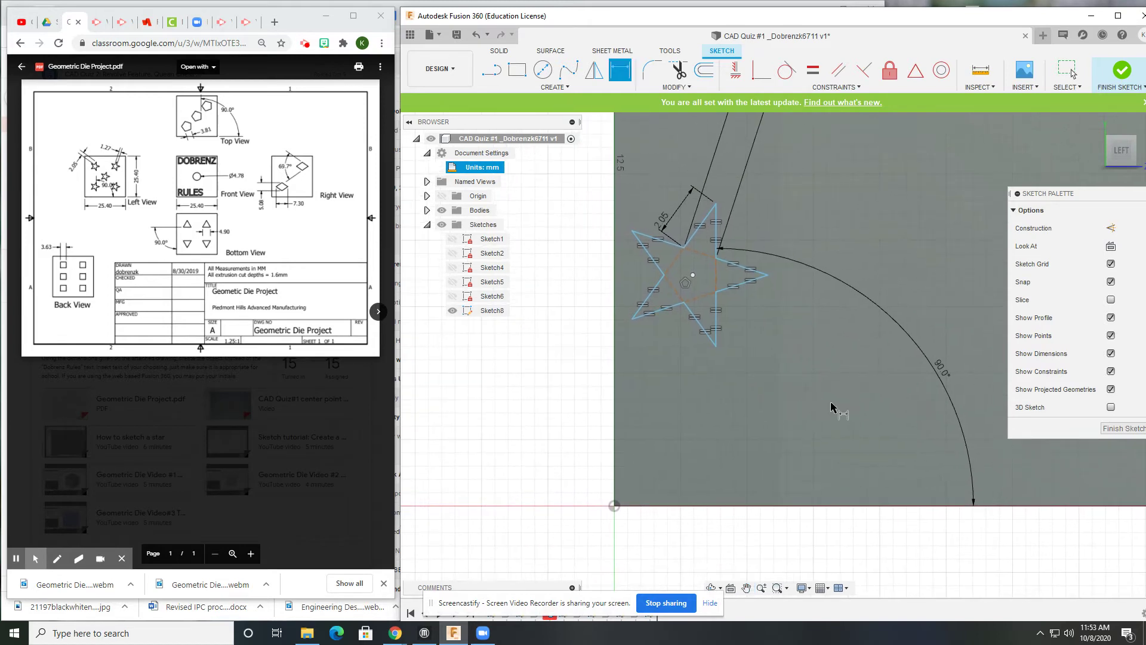
Step: Dimension the vertical distance from the face's bottom edge to the star's centre point to 6.35 mm
left_click(615, 63)
left_click(692, 275)
left_click(702, 508)
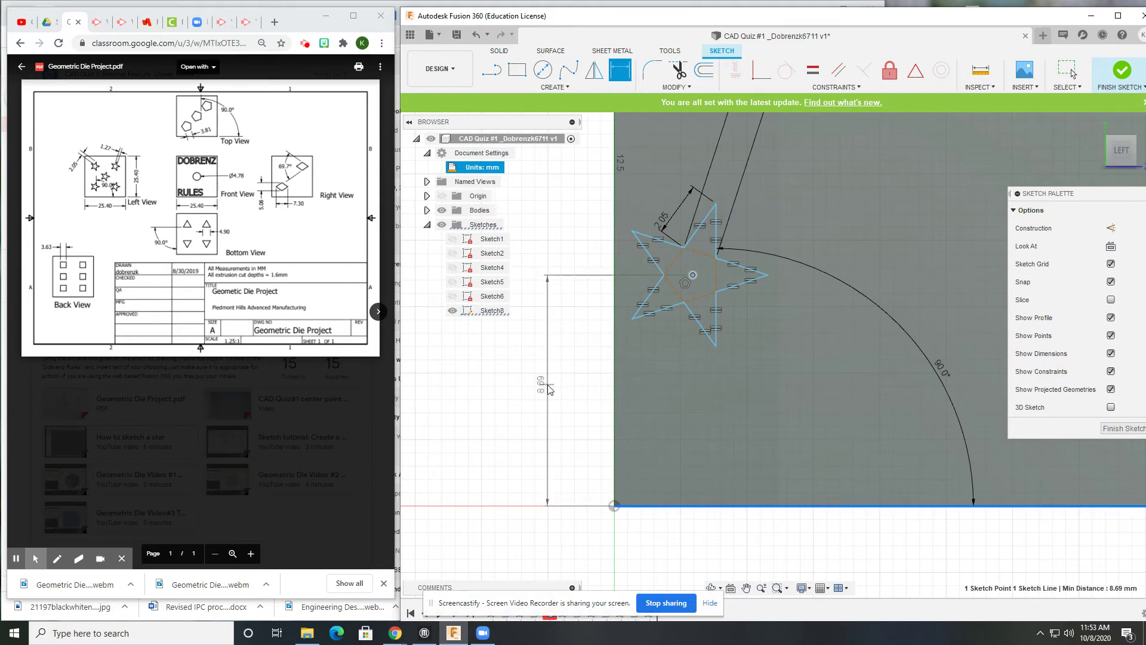
left_click(542, 366)
type("6")
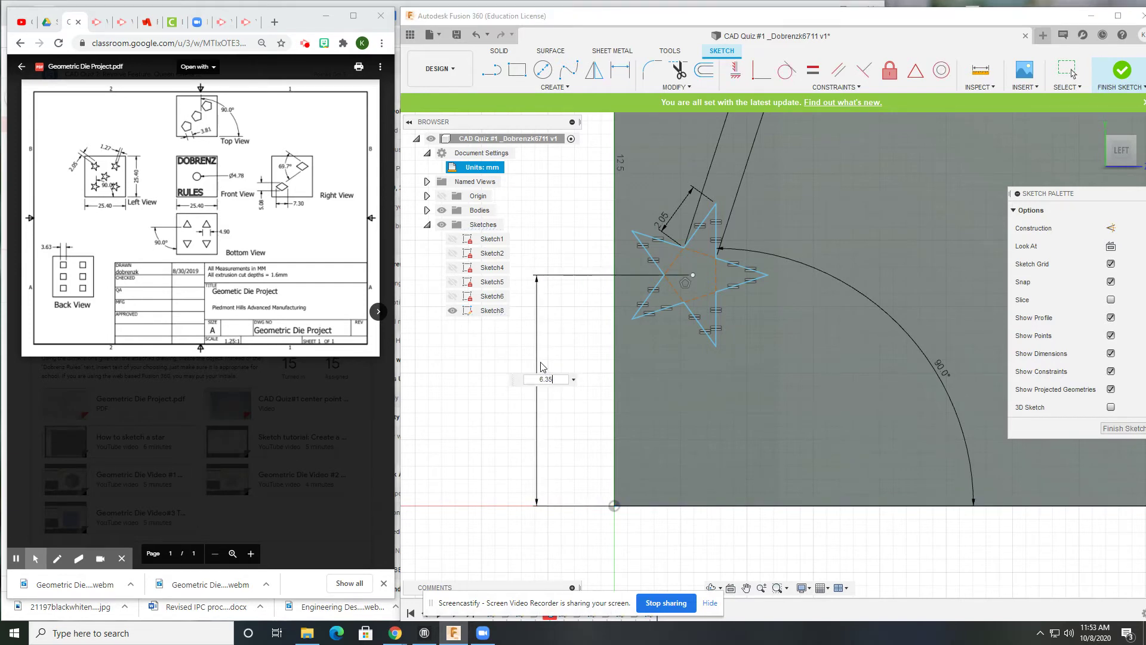
type(".35")
key("Return")
Step: Dimension the horizontal distance from the face's left edge to the star's centre point to 25.4/4
middle_click_drag(678, 422, 679, 349)
scroll(679, 349, "down", 1)
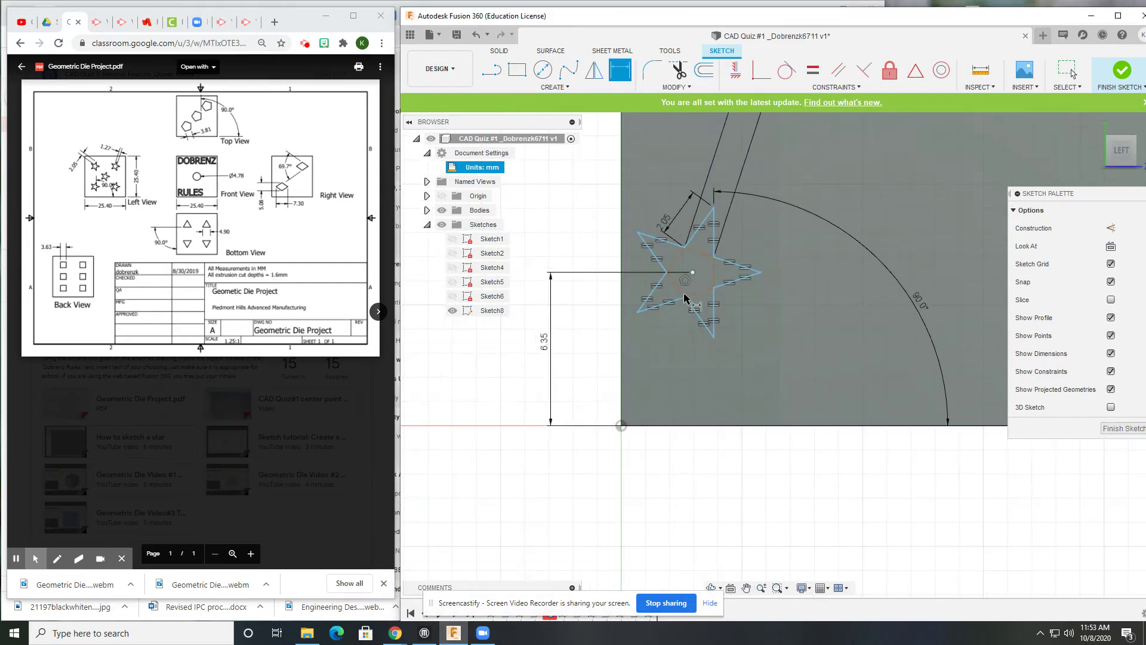
left_click(692, 272)
left_click(621, 379)
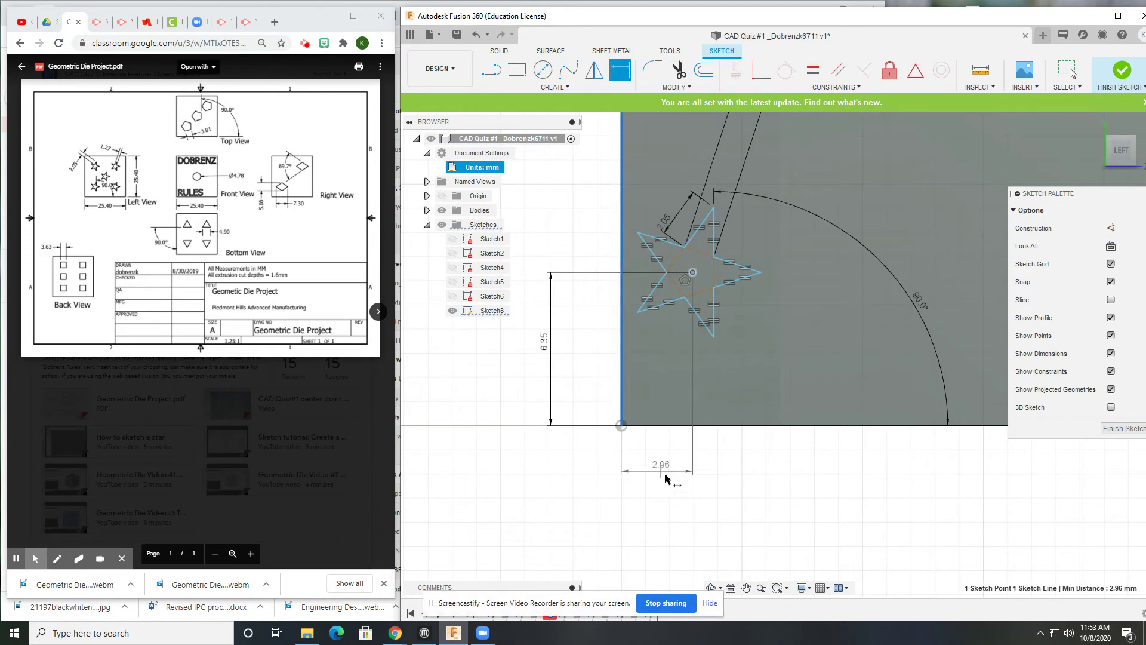
left_click(661, 477)
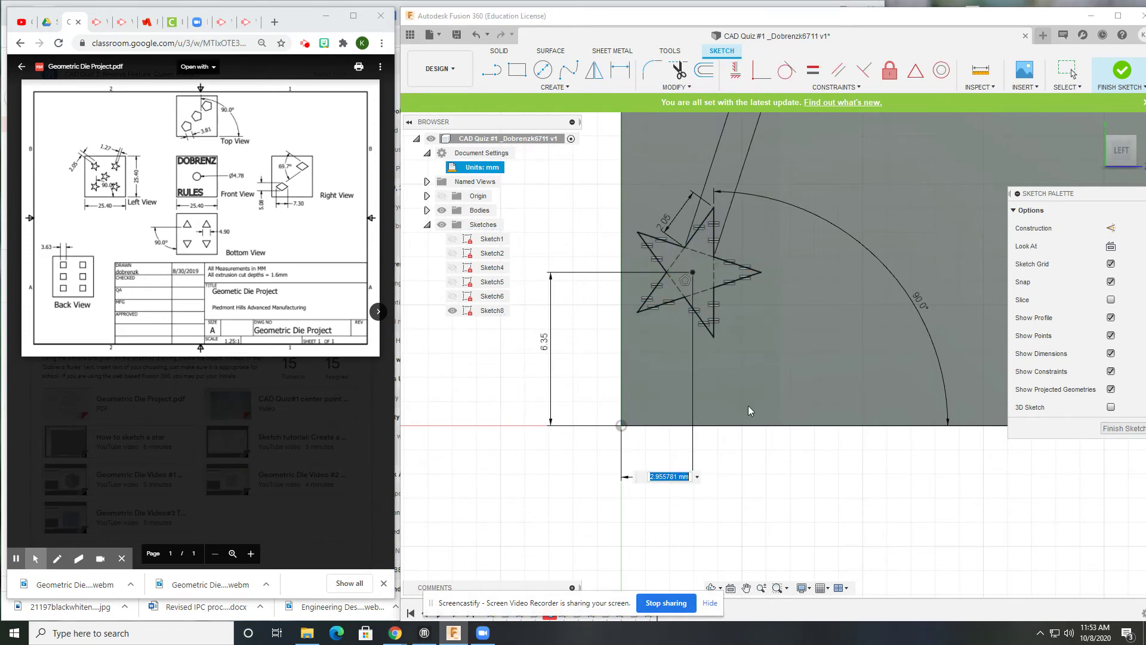
type("25.4/4")
key("Return")
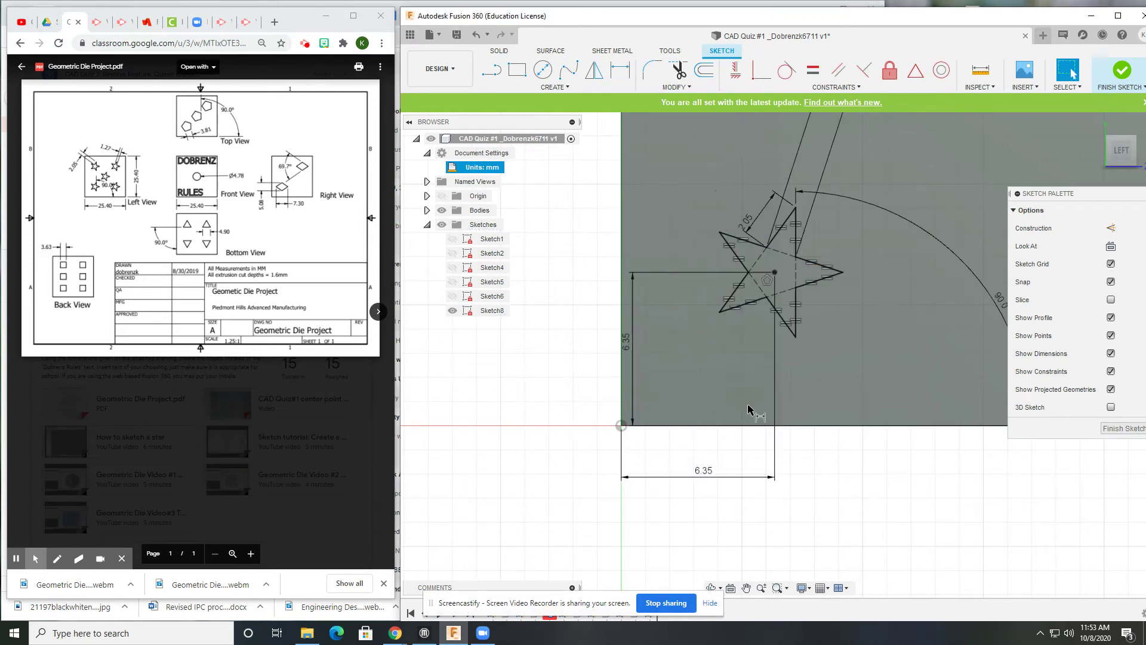
scroll(749, 409, "down", 2)
scroll(776, 332, "up", 3)
scroll(751, 351, "down", 2)
middle_click_drag(750, 354, 629, 385)
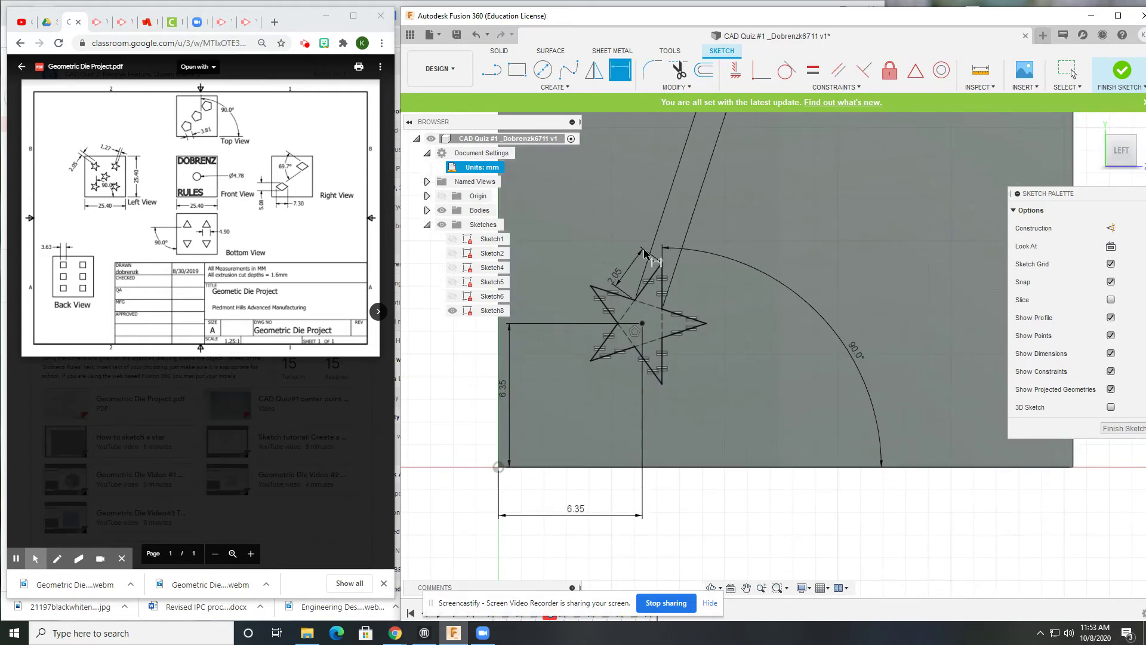
key("d")
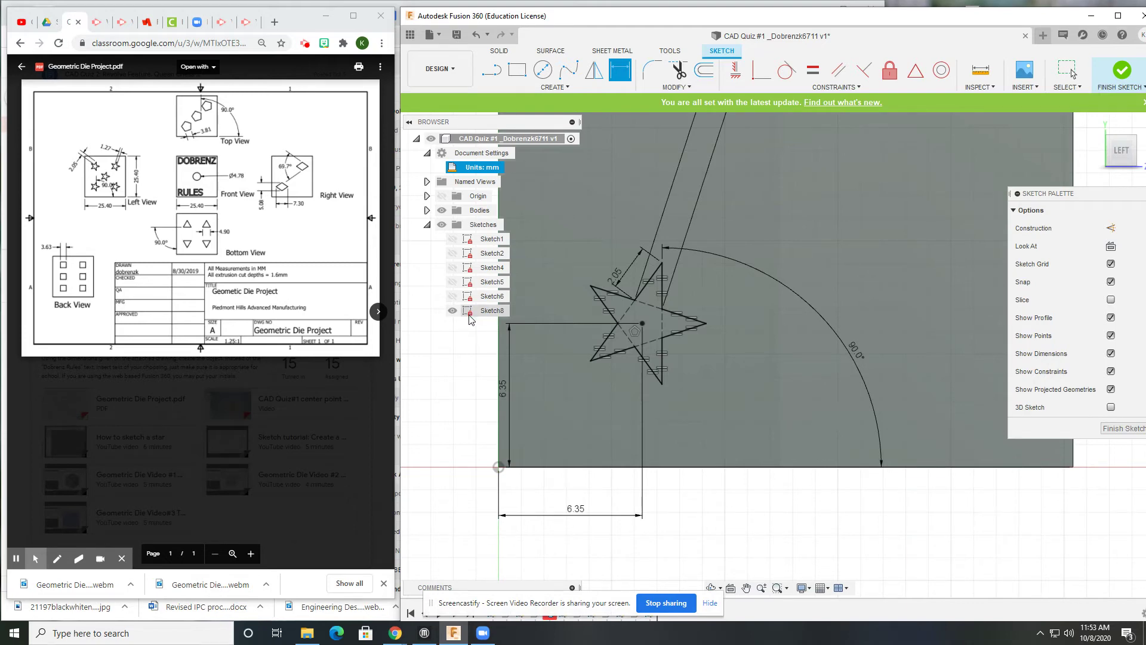
scroll(618, 409, "down", 4)
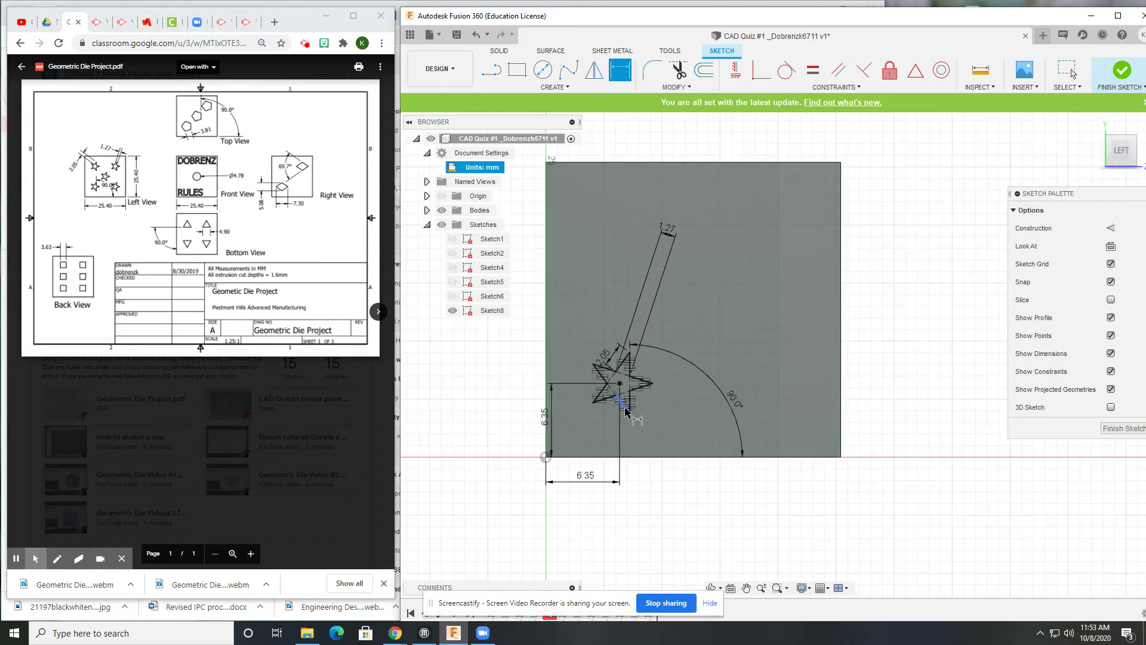
scroll(603, 391, "up", 2)
scroll(600, 377, "down", 2)
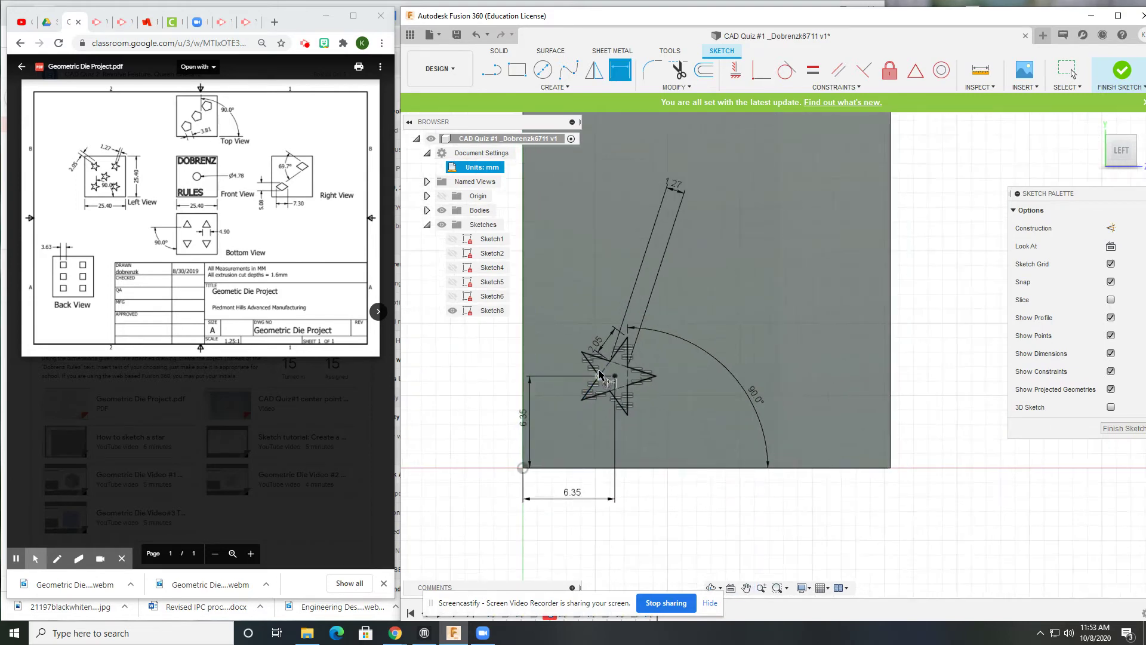
Step: Copy the first star to the face's upper-left area, offset -0.32 mm in X and 12.66 mm in Y
key("Escape")
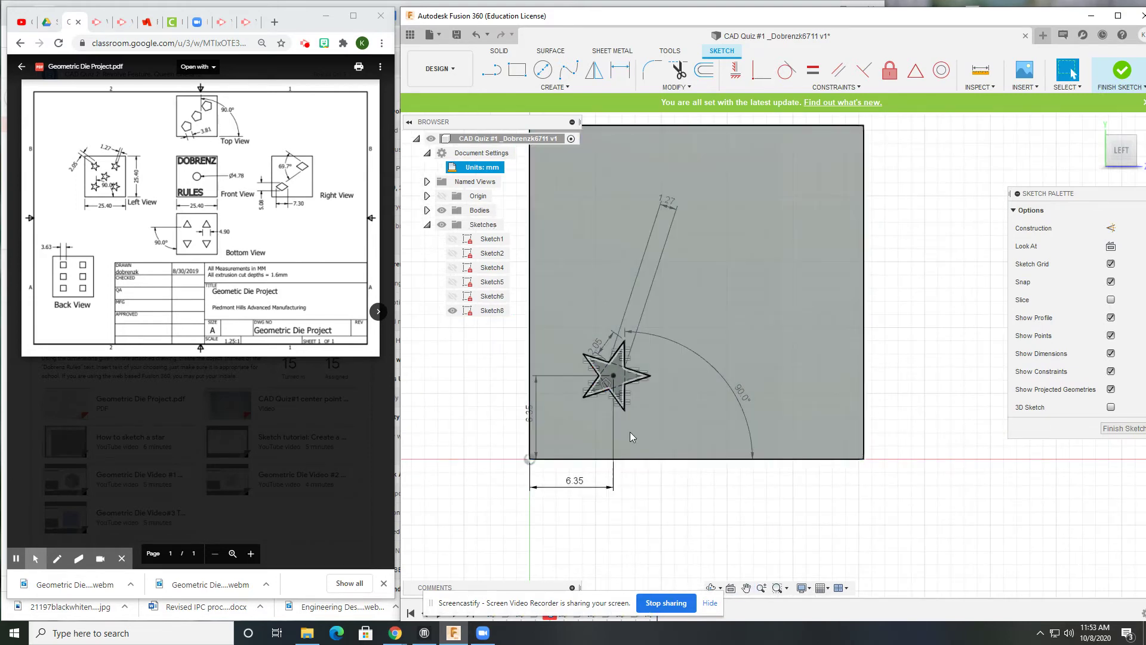
left_click(569, 321)
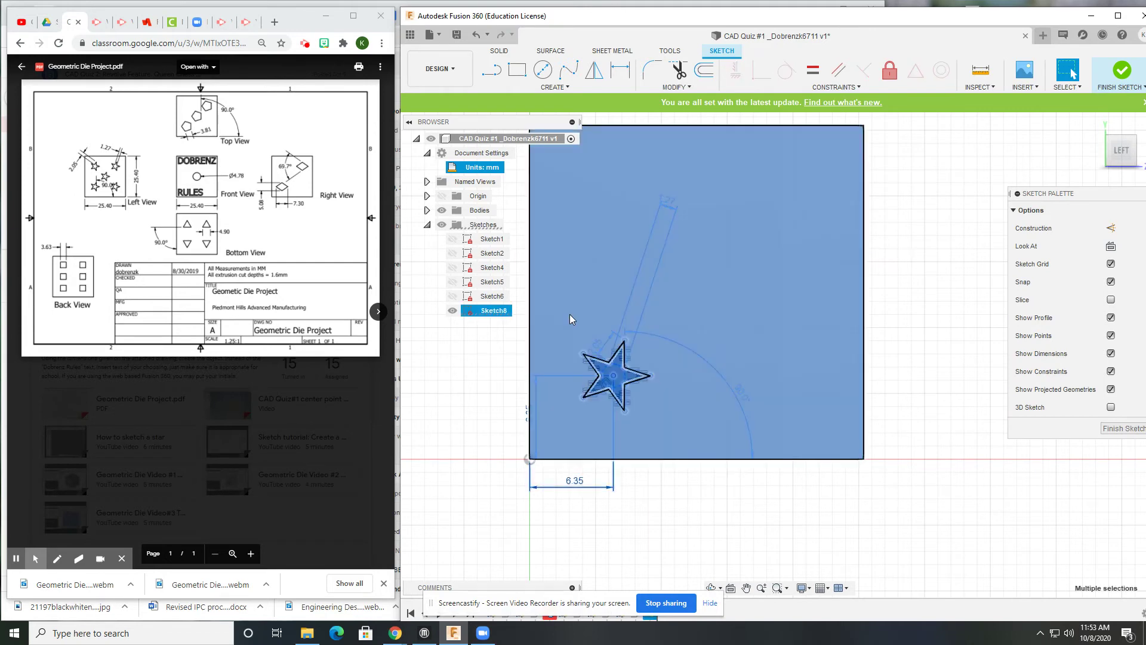
key("Escape")
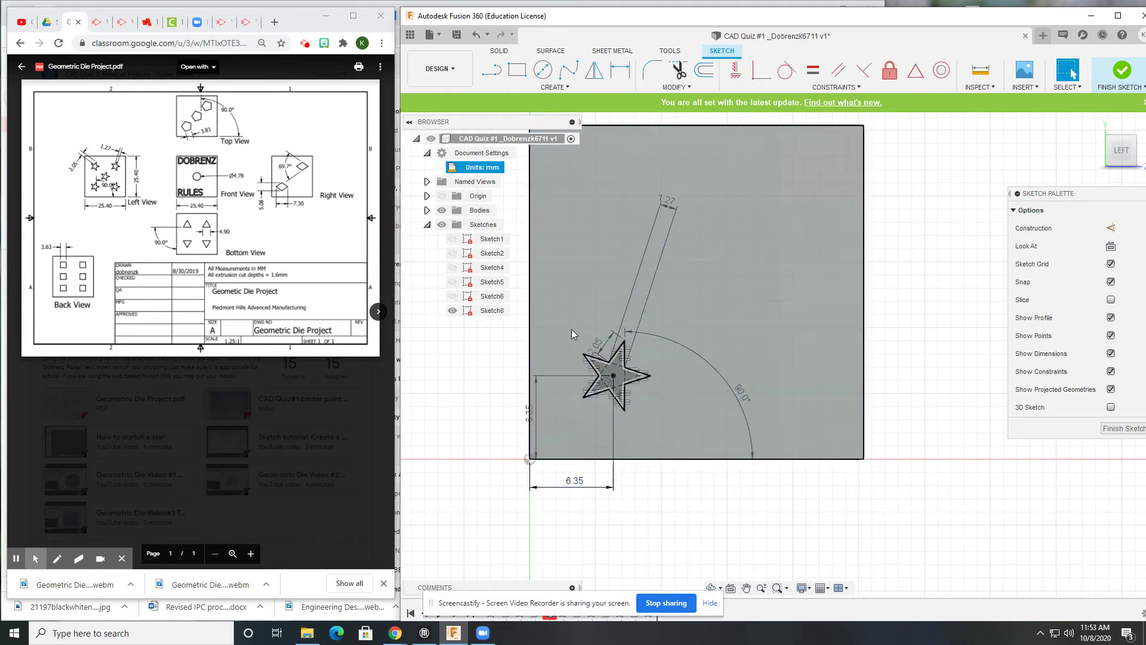
mouse_move(571, 329)
left_mouse_down()
mouse_move(676, 412)
mouse_move(661, 428)
left_mouse_up()
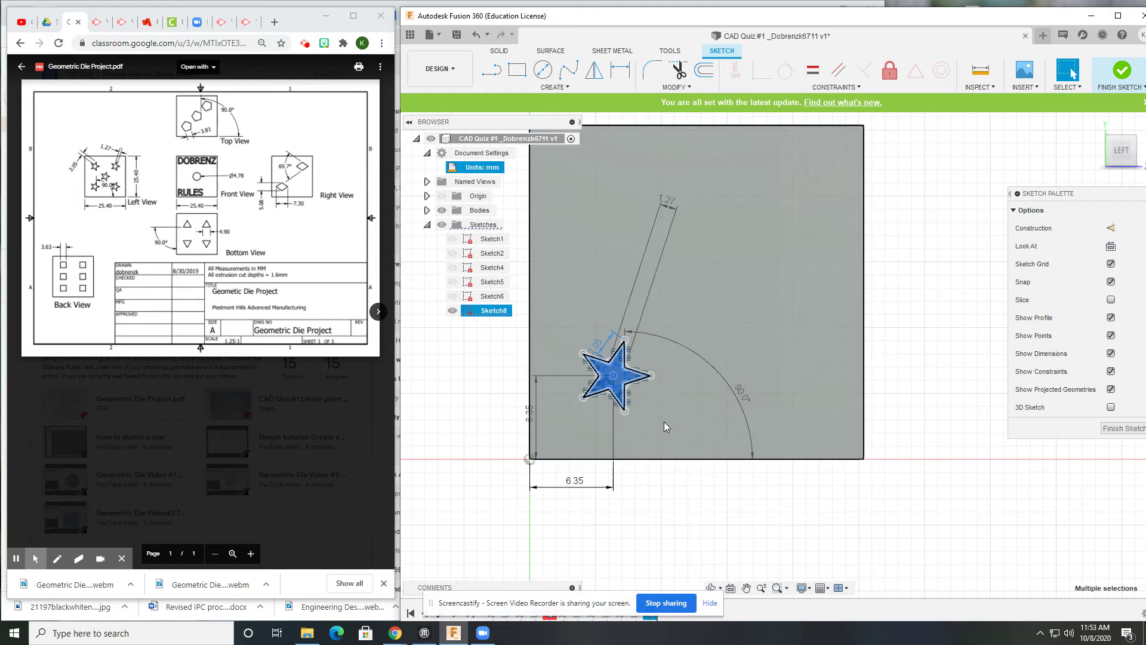
key("ctrl+v")
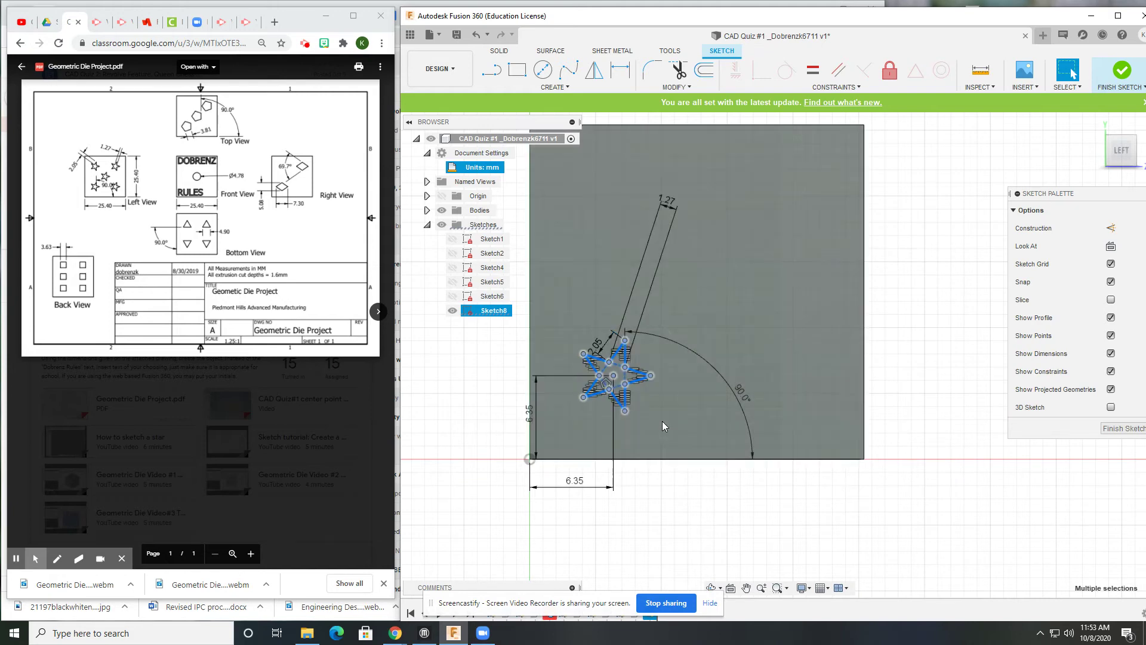
left_click_drag(636, 356, 622, 209)
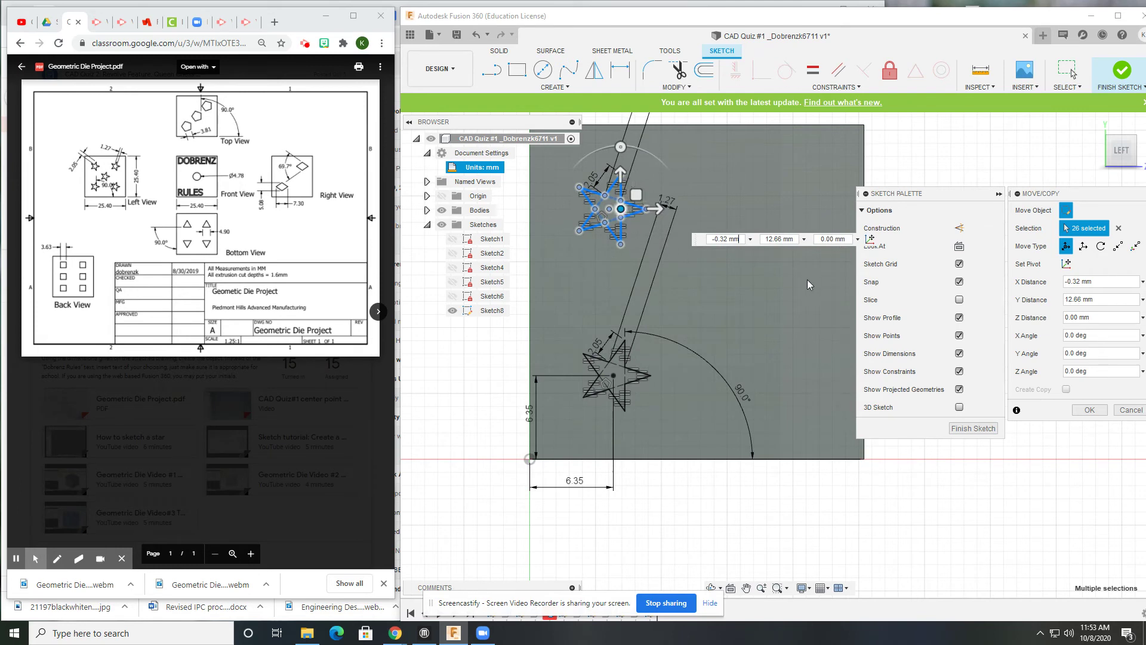
left_click(1090, 410)
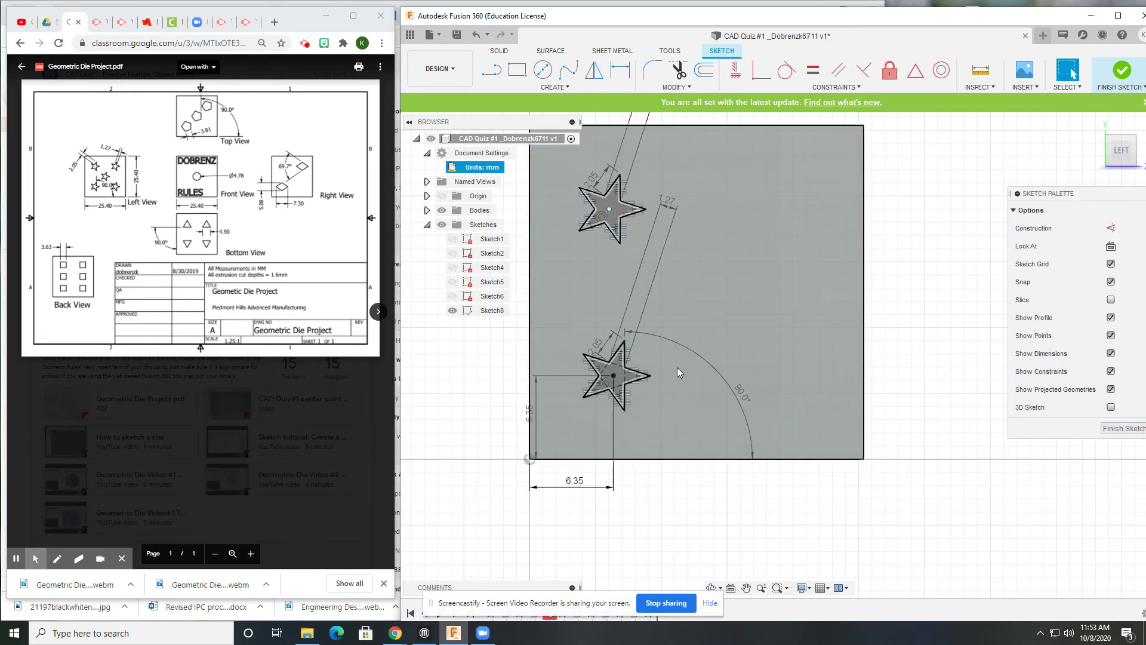
Step: Place another copy of the lower-left star near the face's upper-right corner, roughly level with the upper-left star
mouse_move(681, 410)
left_mouse_down()
mouse_move(592, 356)
mouse_move(668, 422)
left_mouse_up()
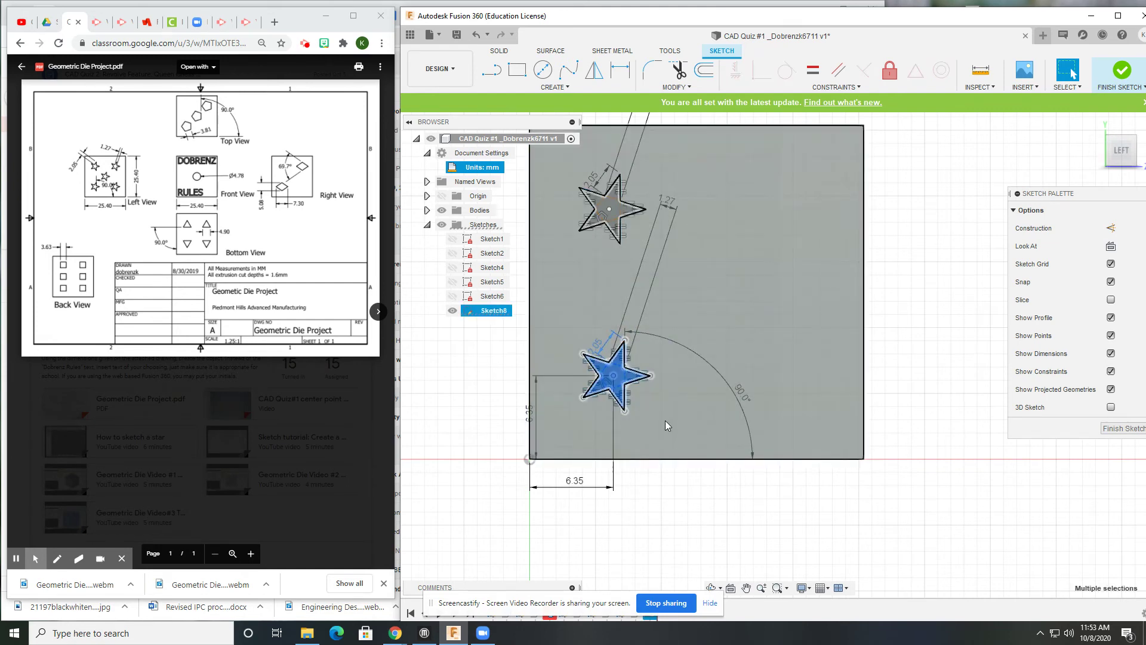
key("m")
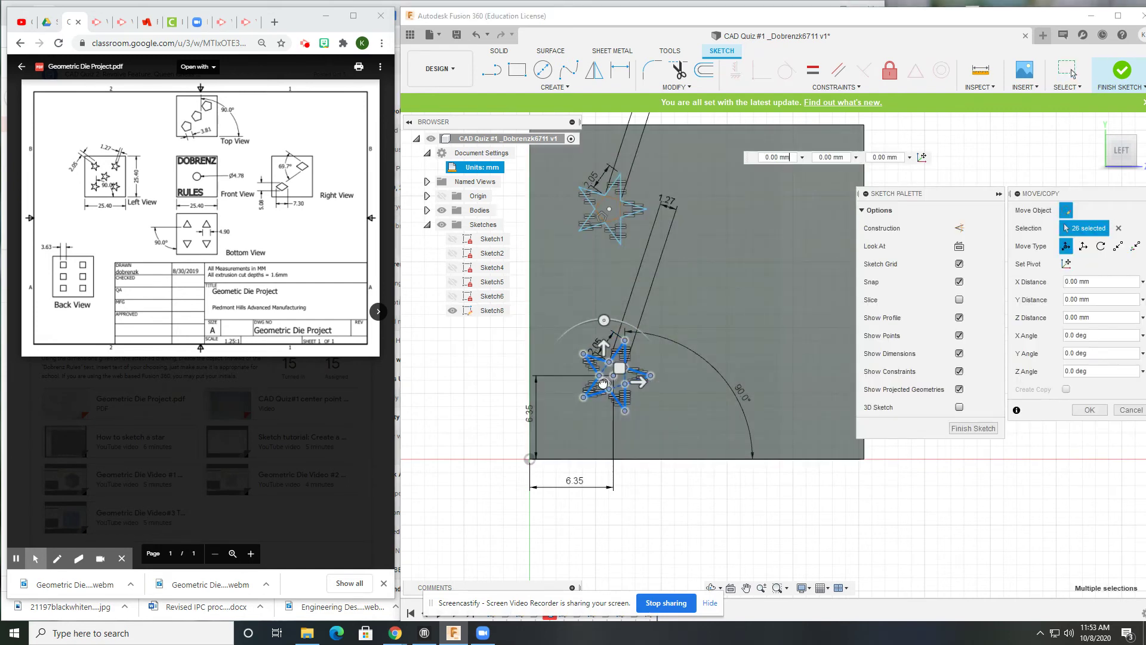
left_click_drag(610, 378, 770, 213)
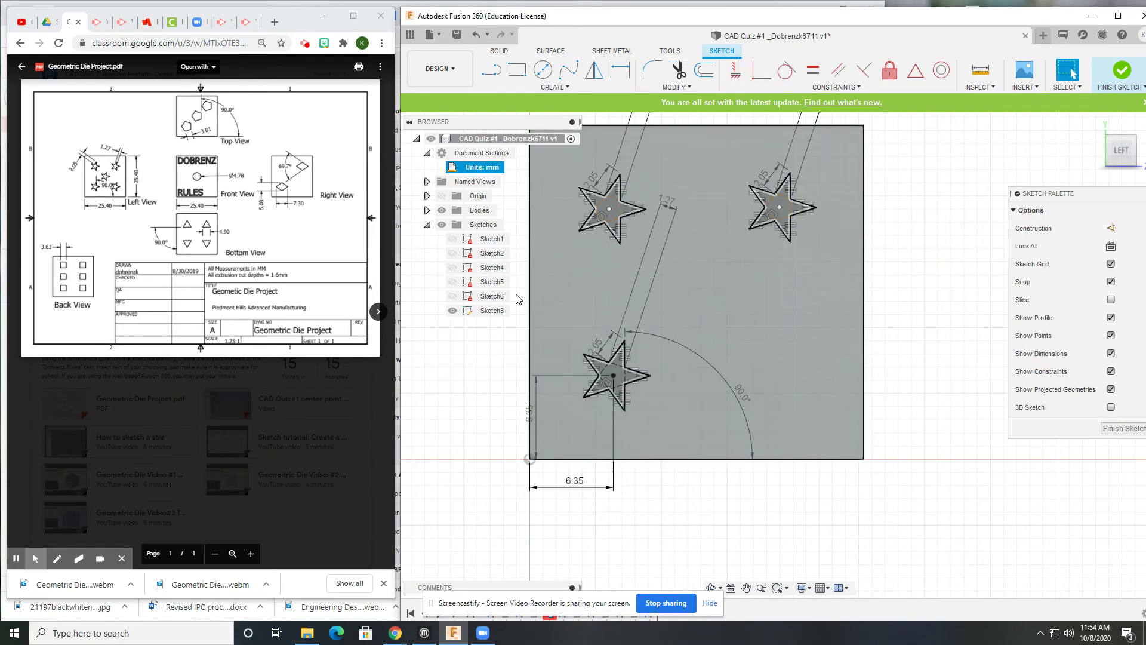
left_click_drag(561, 315, 659, 426)
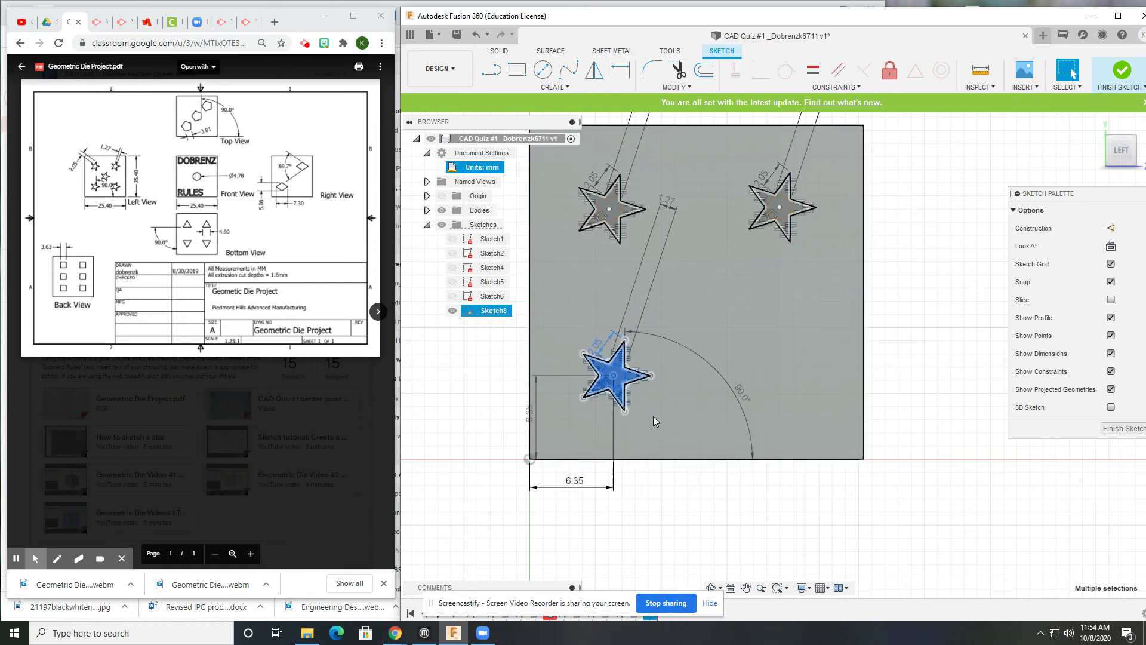
left_click(720, 347)
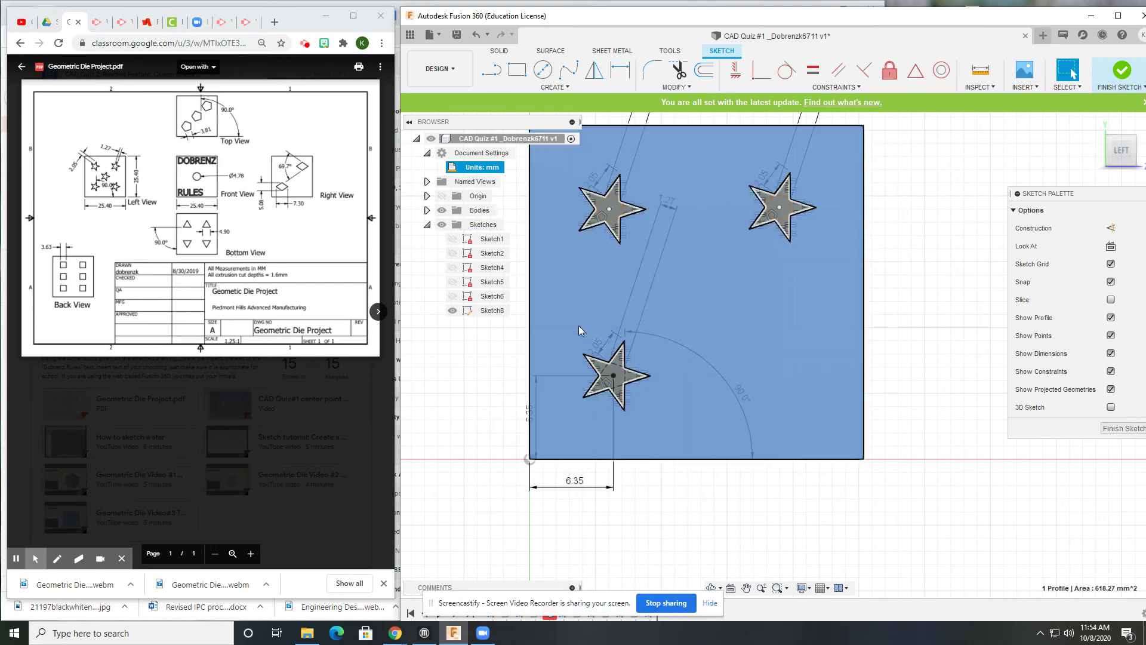
left_click(492, 378)
left_click(613, 375)
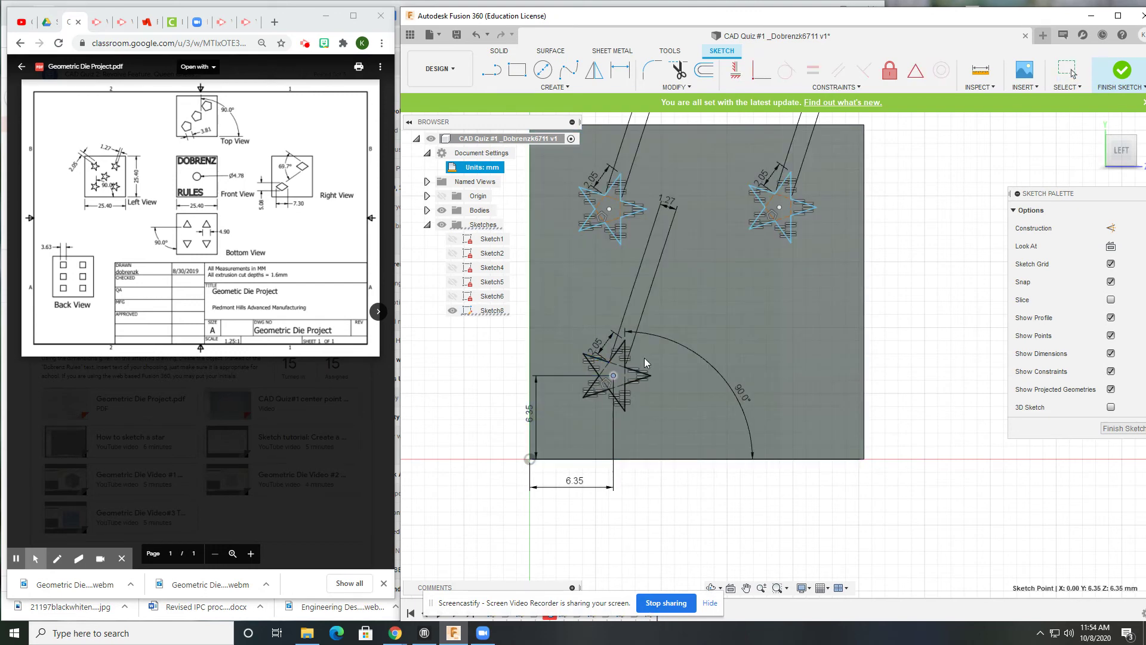
Step: Copy the lower-left star to the middle of the face, offset 5.85 mm in X and 6.38 mm in Y
left_click_drag(571, 331, 663, 428)
scroll(644, 407, "up", 2)
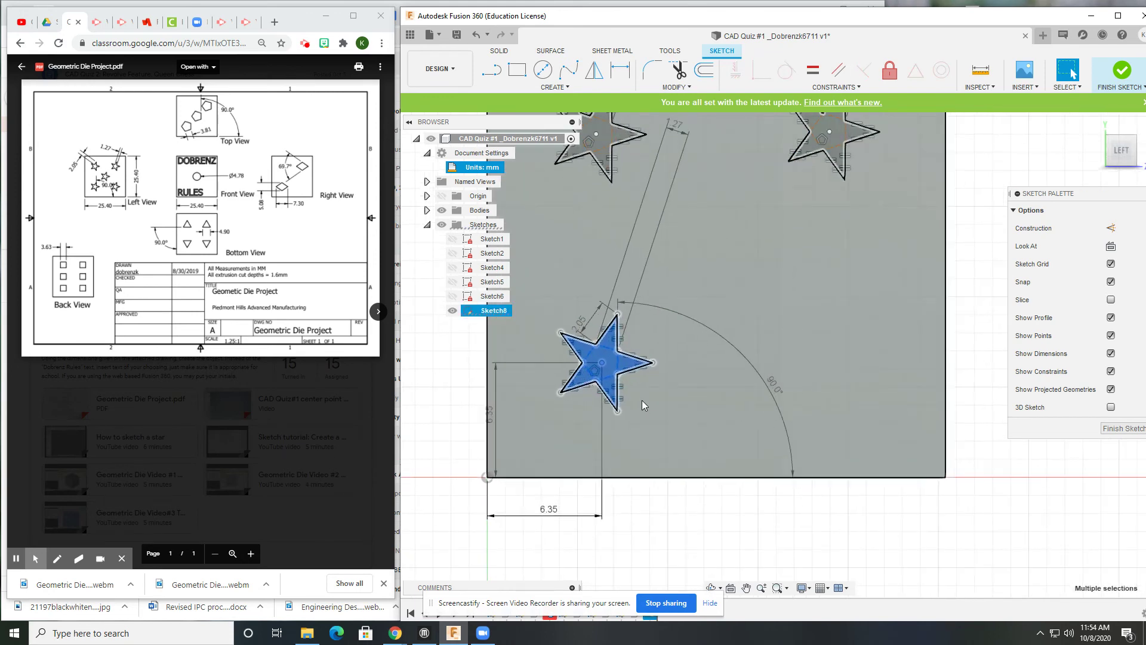
key("m")
left_click_drag(637, 368, 760, 224)
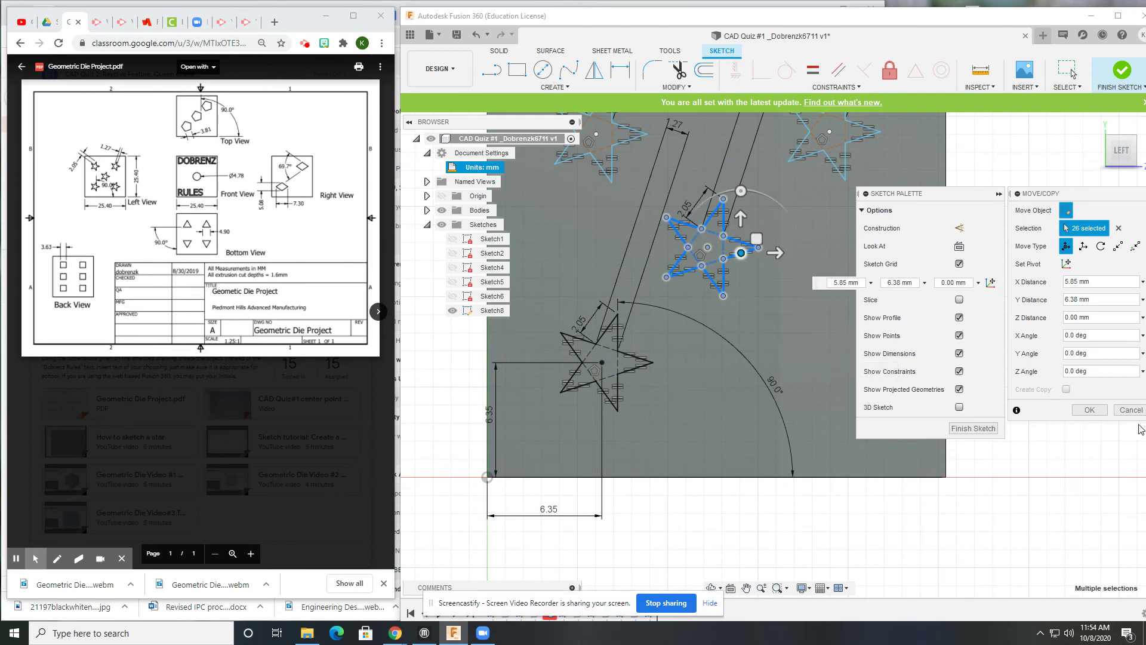
left_click(1089, 410)
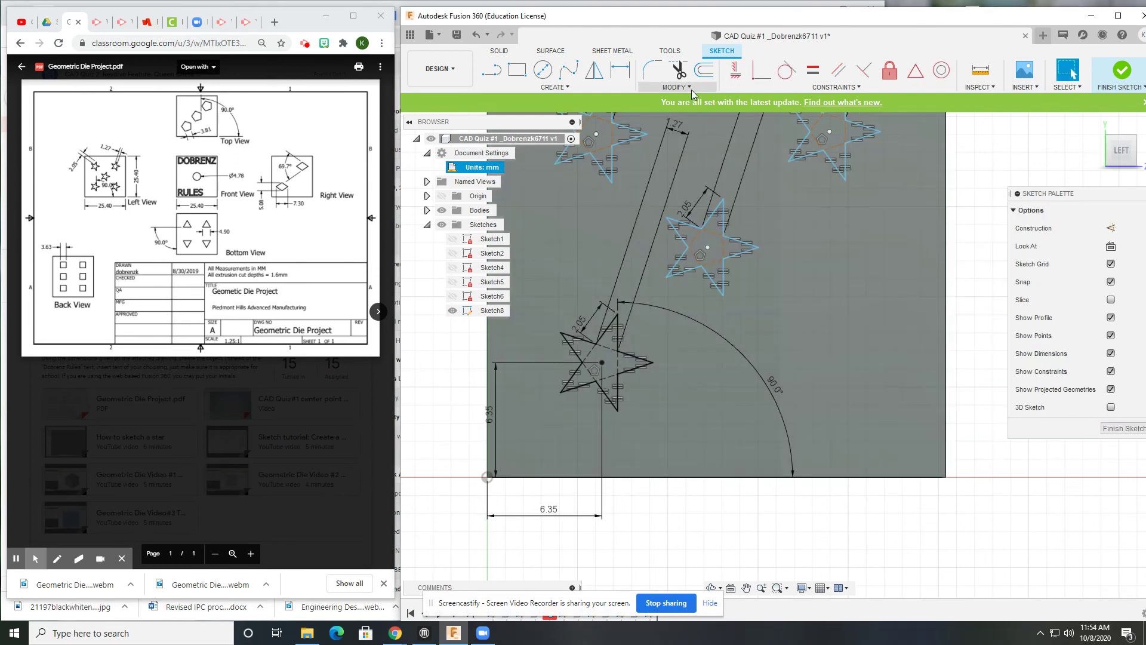
Step: Use Move/Copy with Create Copy to duplicate the lower-left star near the lower-right corner, offset 13.16 mm in X and 0.03 mm in Y
left_click(692, 90)
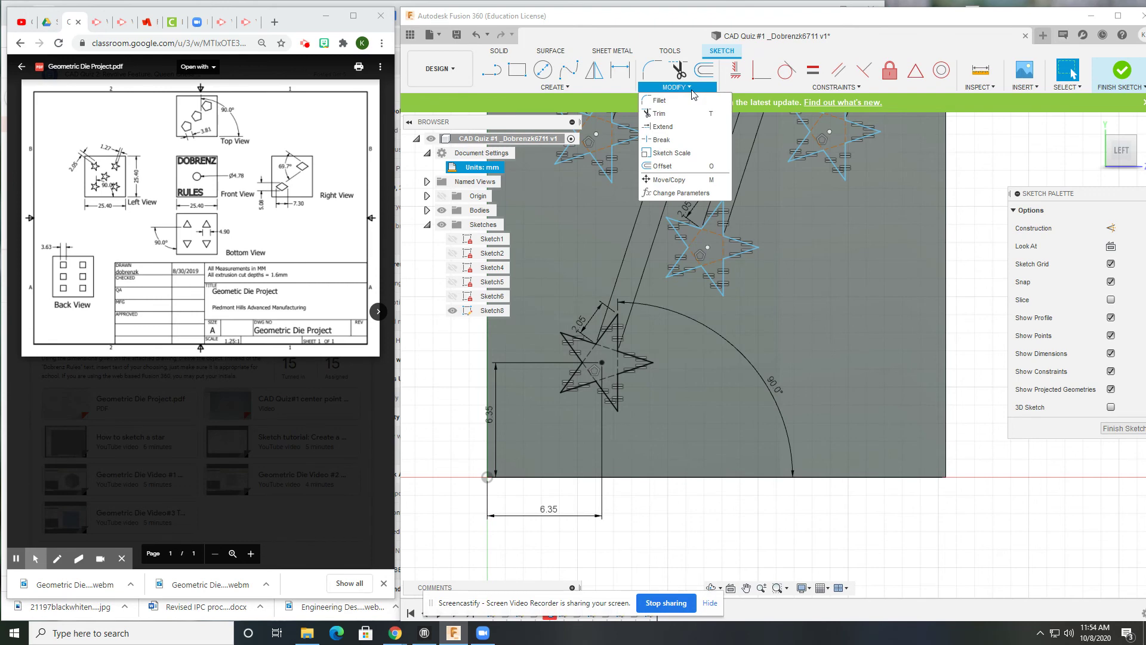
left_click(685, 185)
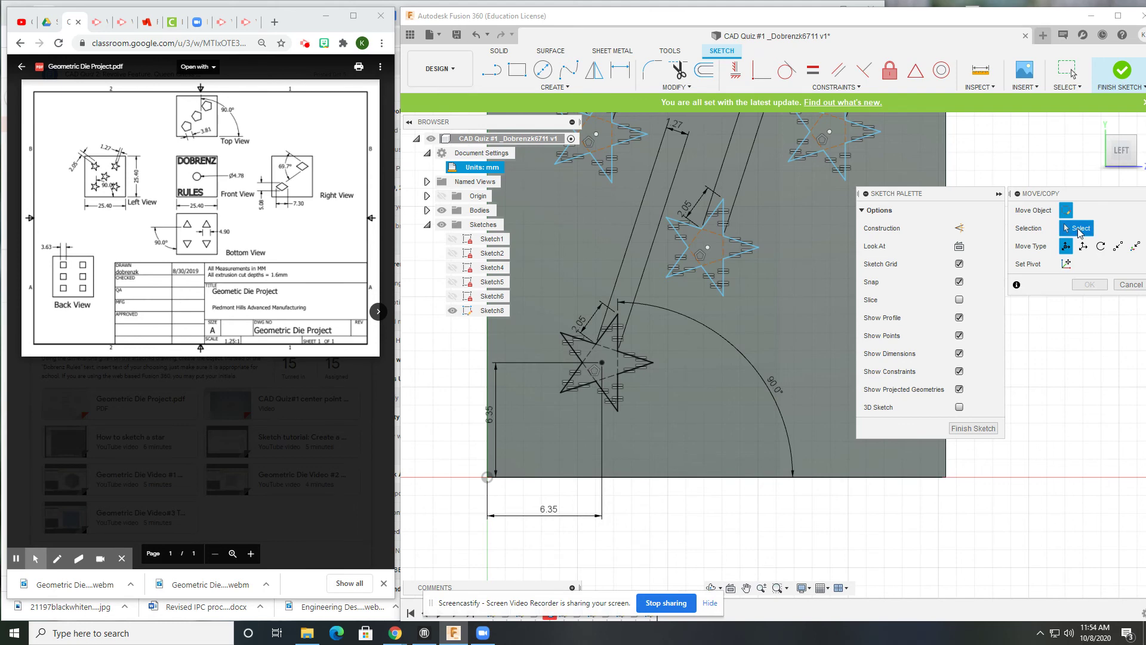
left_click_drag(538, 295, 679, 433)
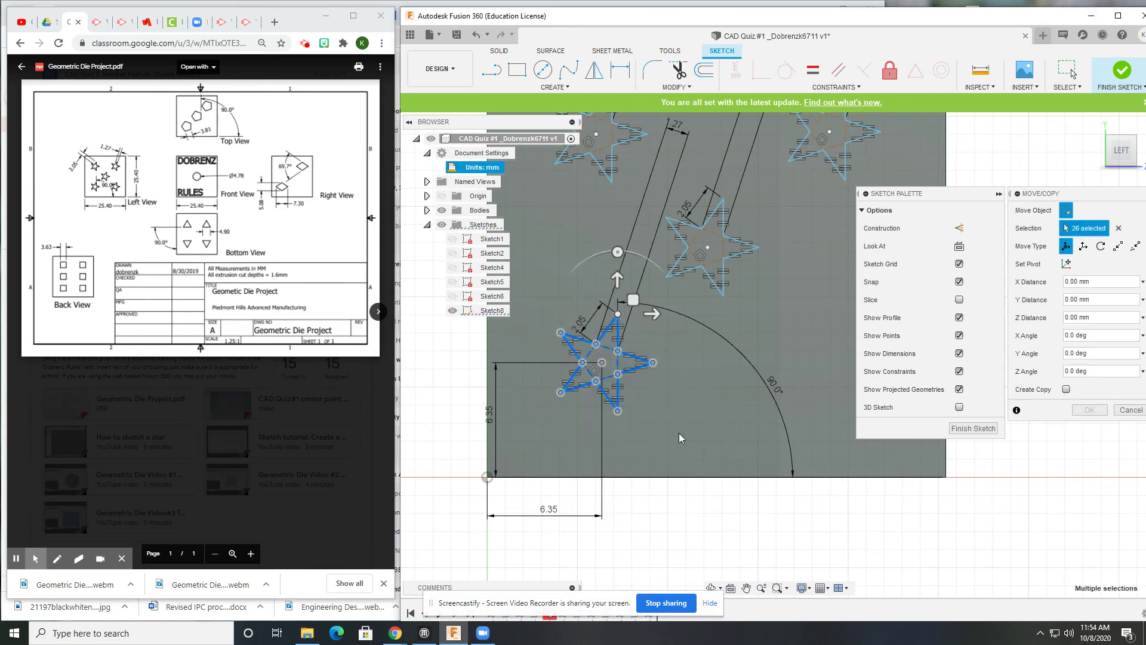
left_click(1067, 389)
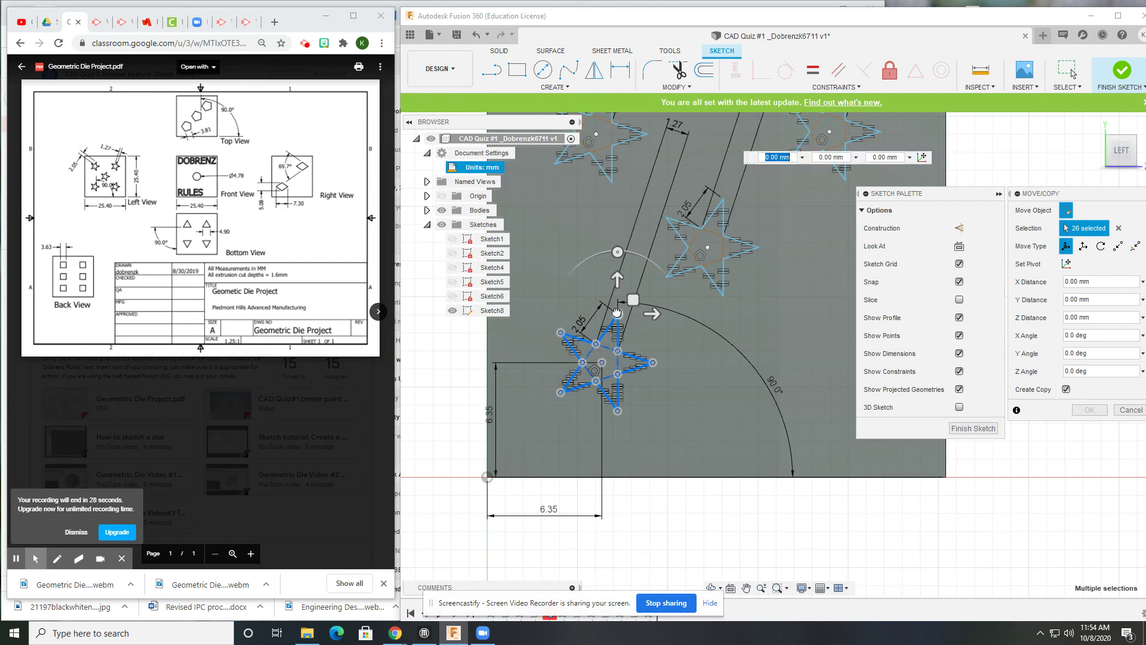
left_click_drag(618, 314, 856, 314)
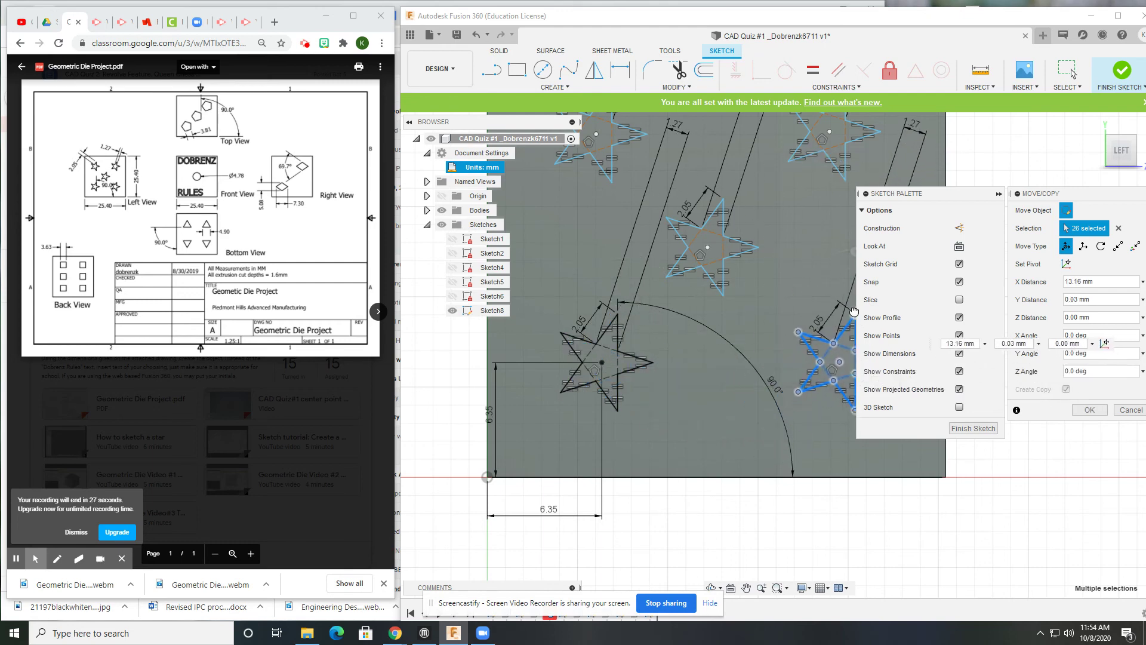
left_click(1090, 409)
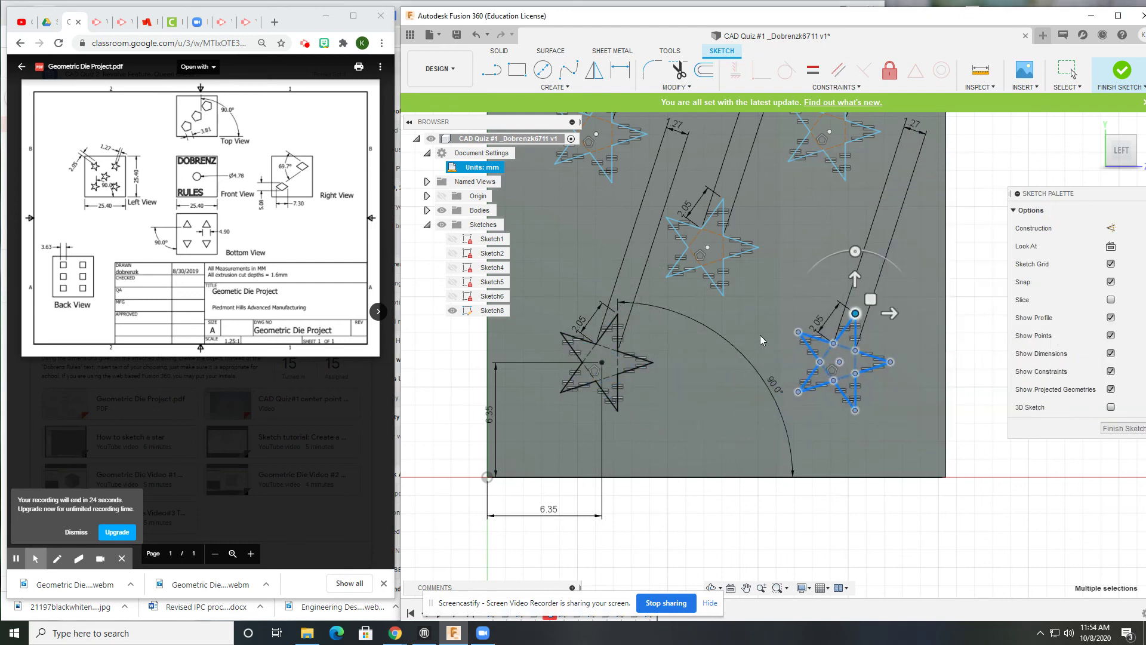
Step: Apply a Horizontal/Vertical constraint between the centre points of the lower-right and lower-left stars
scroll(761, 335, "down", 2)
middle_click_drag(761, 335, 719, 384)
scroll(715, 372, "down", 2)
scroll(730, 370, "up", 2)
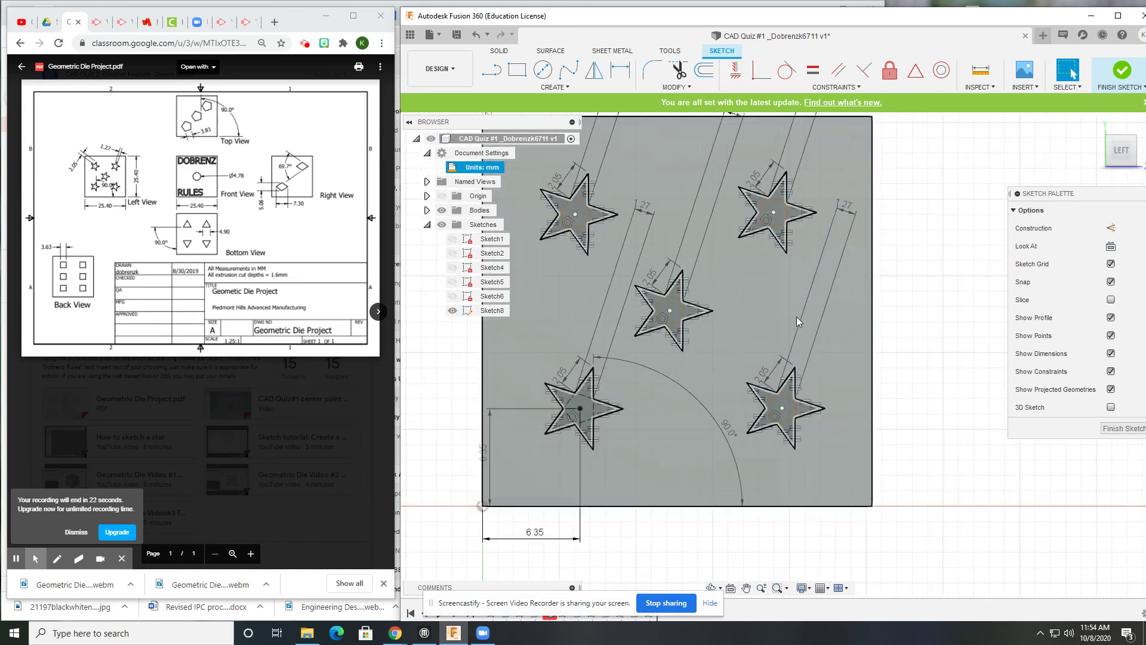
scroll(496, 368, "down", 2)
mouse_move(489, 373)
middle_mouse_down()
mouse_move(553, 390)
mouse_move(549, 373)
middle_mouse_up()
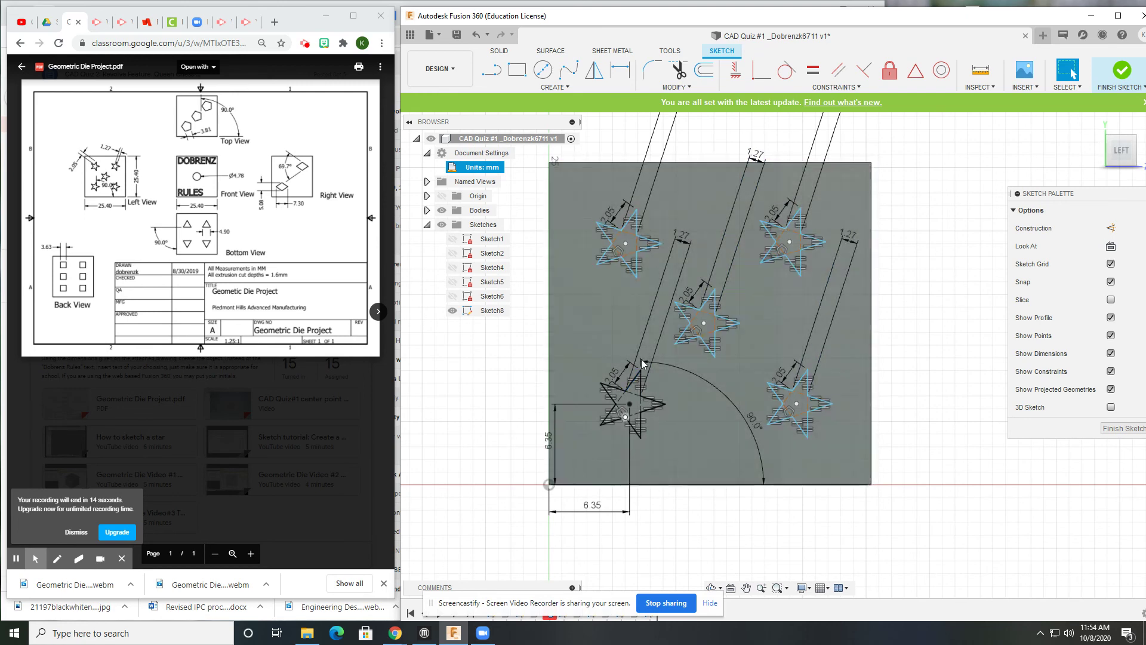
left_click(731, 71)
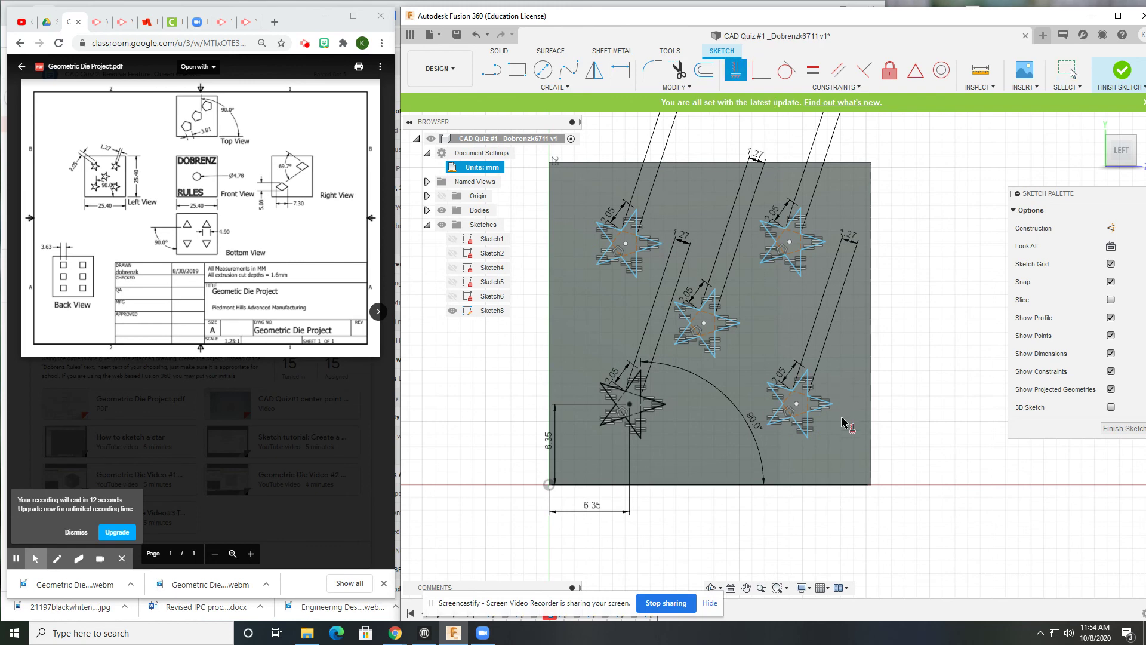
left_click(796, 405)
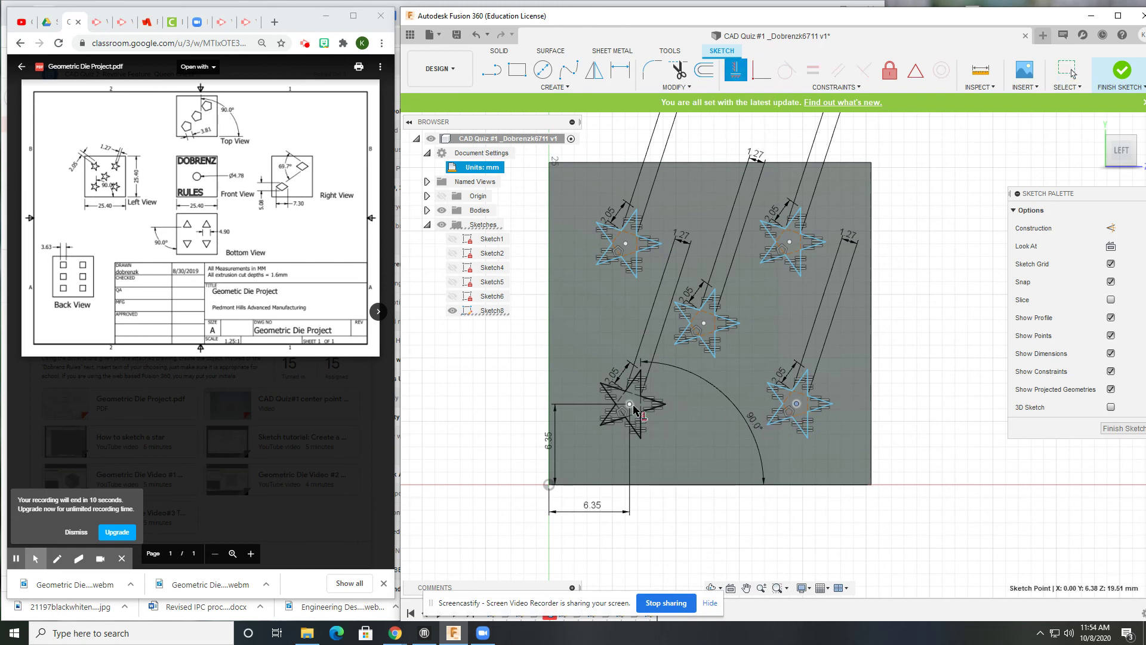
left_click(630, 404)
key("Escape")
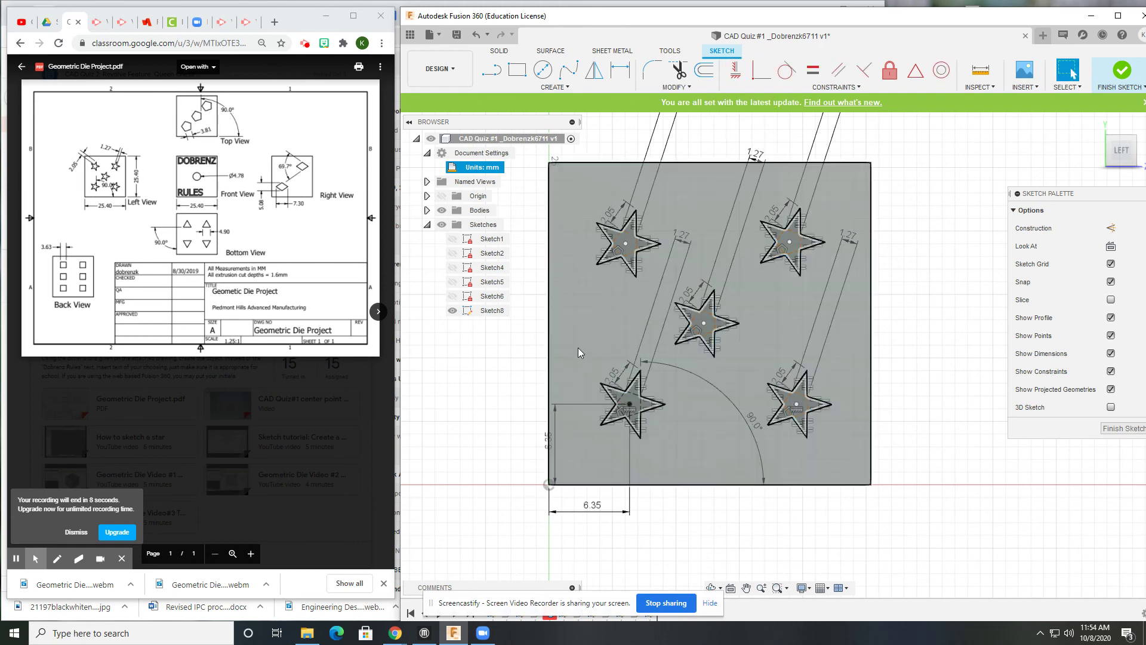
scroll(683, 415, "down", 3)
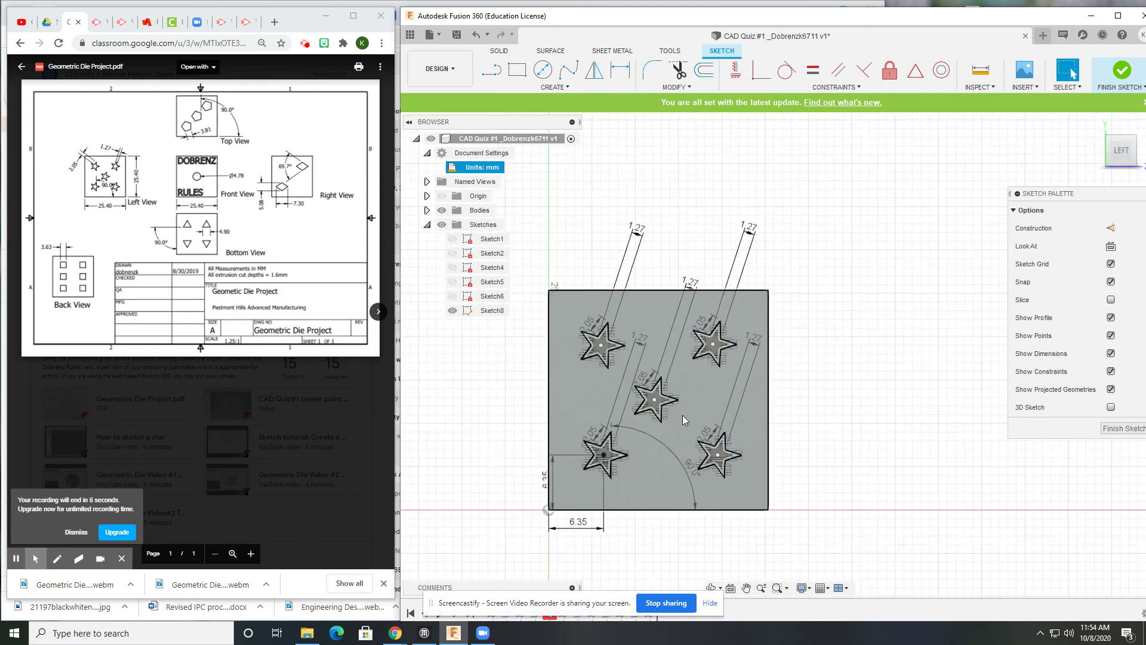
scroll(526, 445, "up", 2)
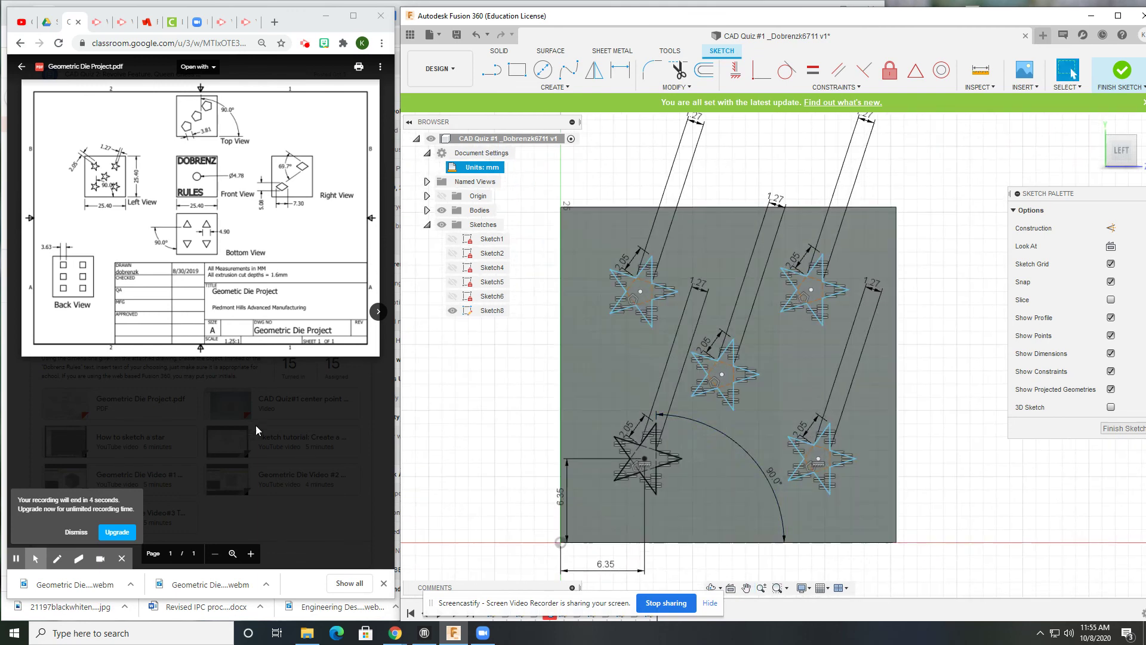